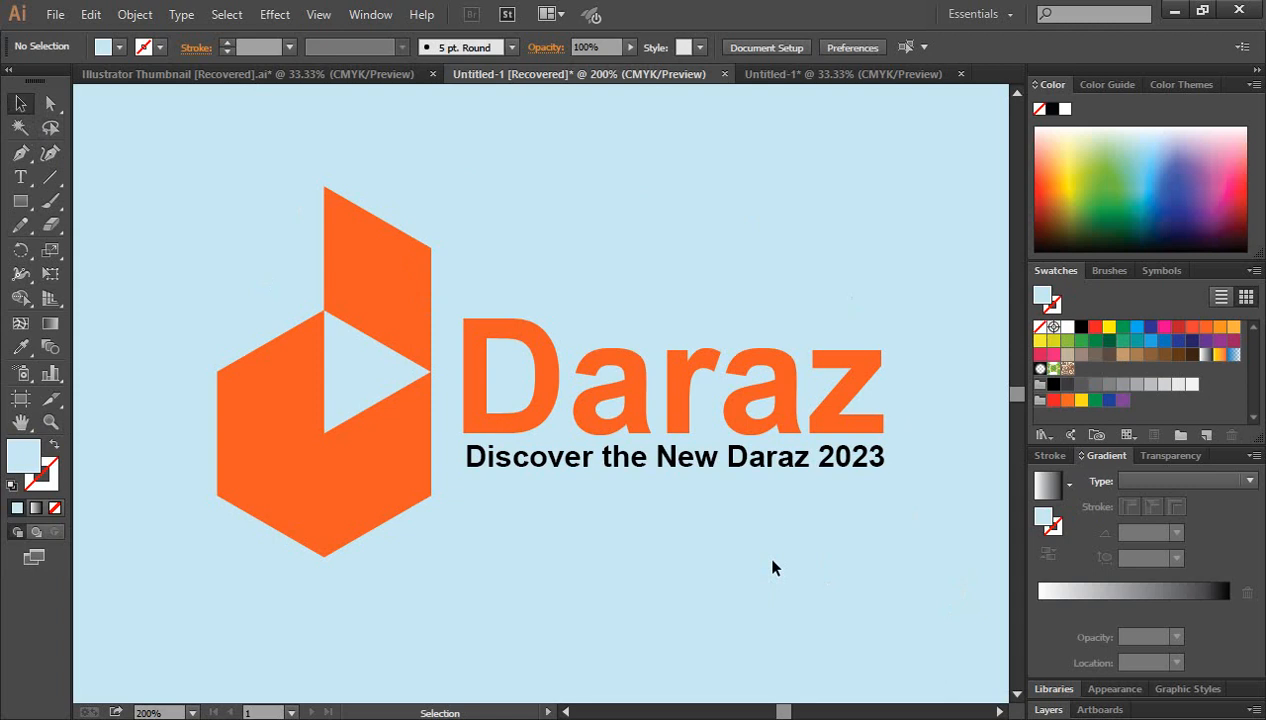
# - Delete the existing Daraz logo and its tagline, leaving only the light blue background
pyautogui.moveTo(183, 170); pyautogui.dragTo(922, 596)
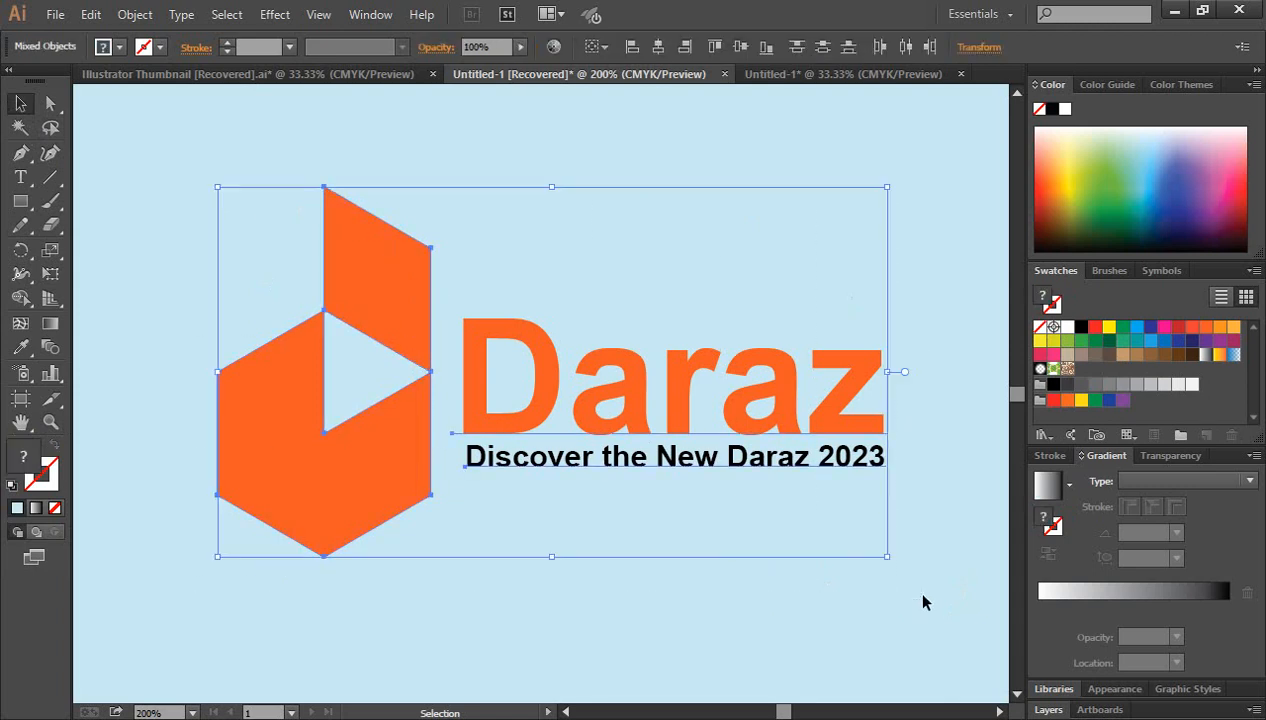
pyautogui.press('Delete')
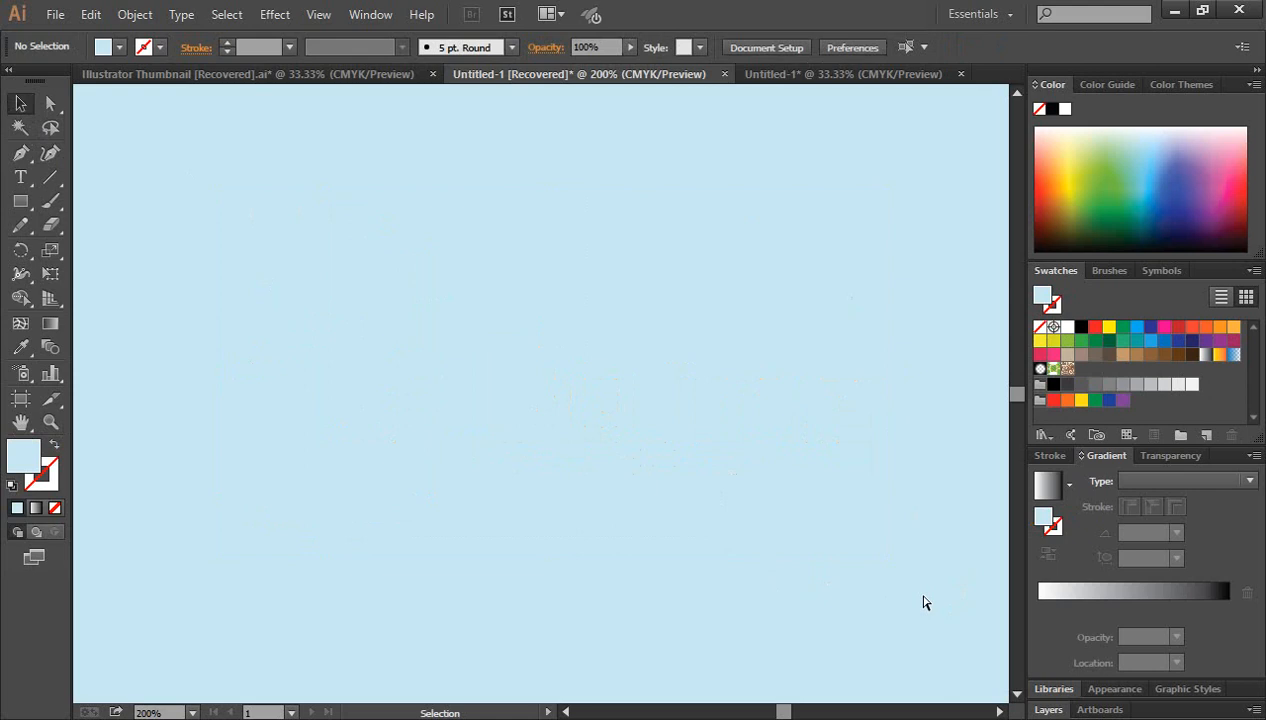
pyautogui.hotkey('ctrl', '-')
pyautogui.hotkey('ctrl', '-')
pyautogui.hotkey('ctrl', '-')
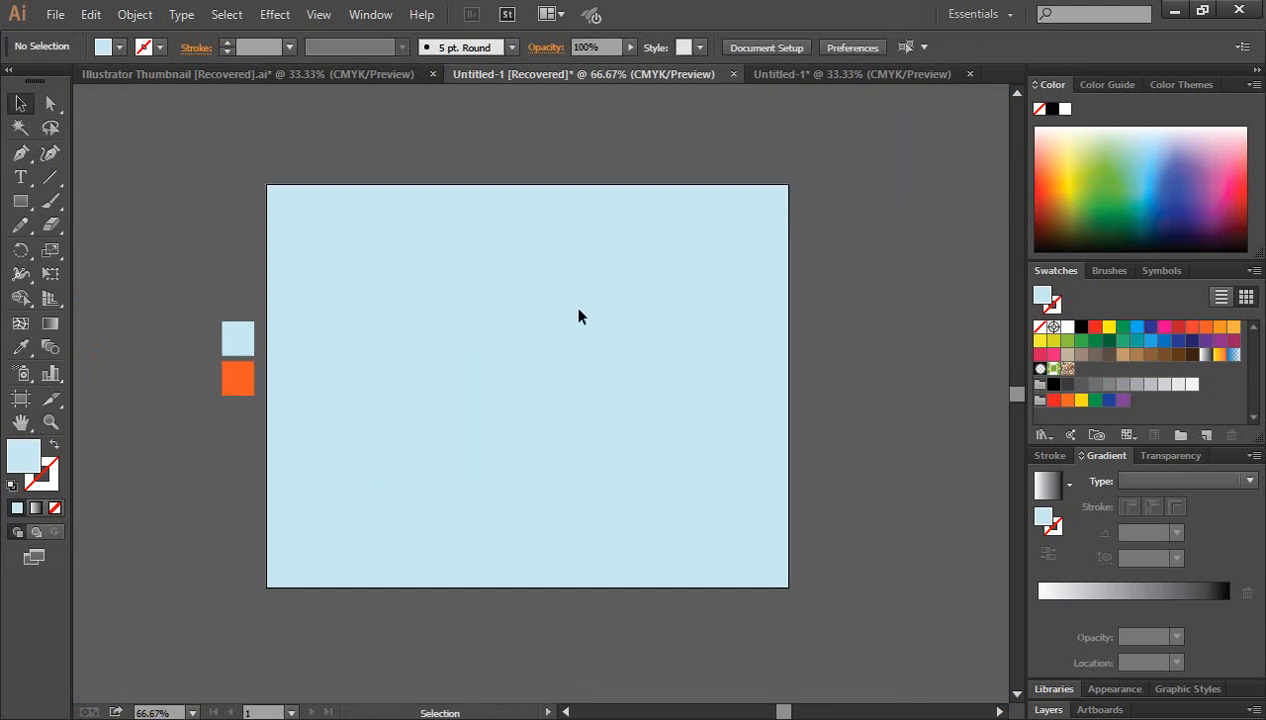
# - Examine the hex code of the light blue fill colour in the Color Picker
pyautogui.hotkey('ctrl', 'space')
pyautogui.click(480, 404)
pyautogui.moveTo(507, 410); pyautogui.dragTo(590, 447)
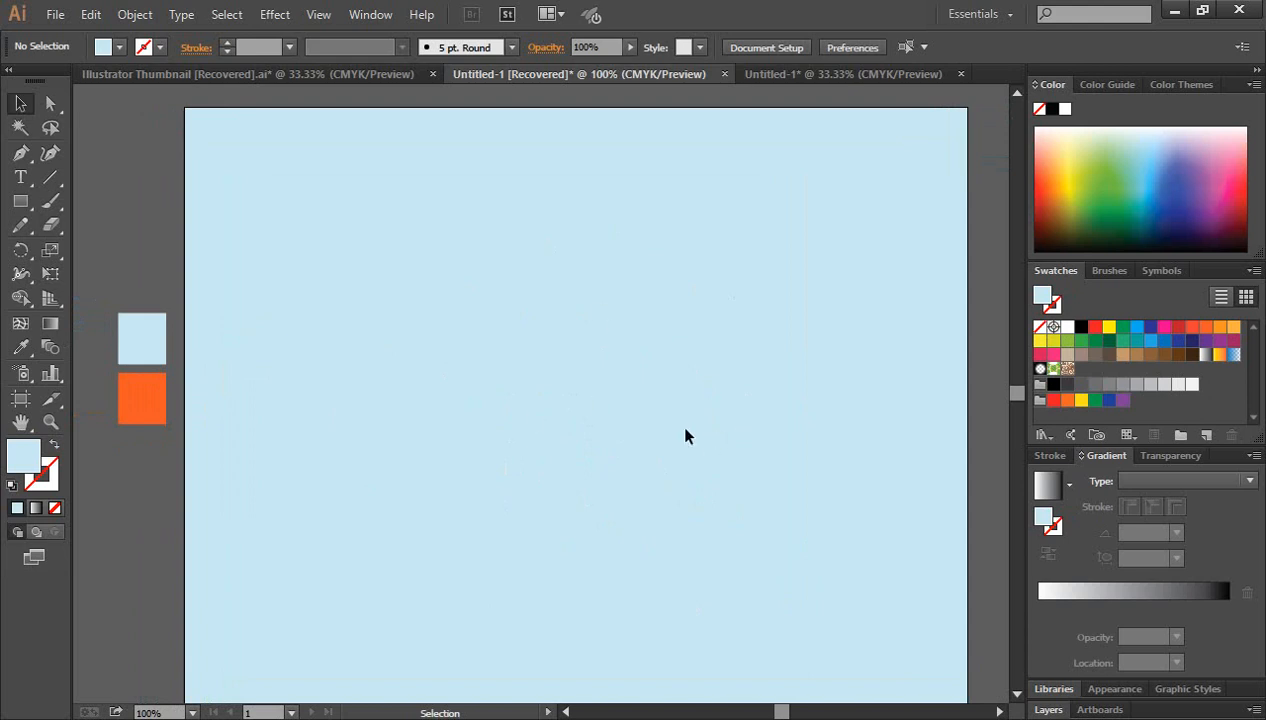
pyautogui.doubleClick(23, 455)
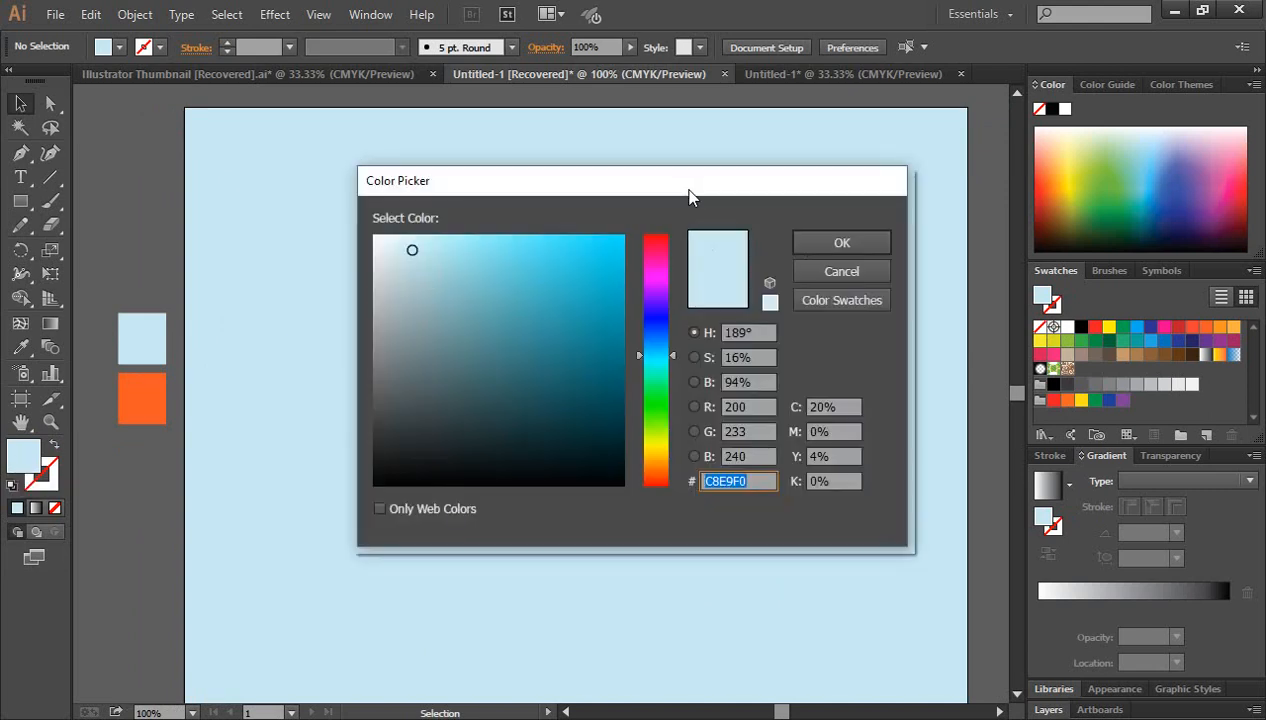
pyautogui.moveTo(689, 197); pyautogui.dragTo(750, 282)
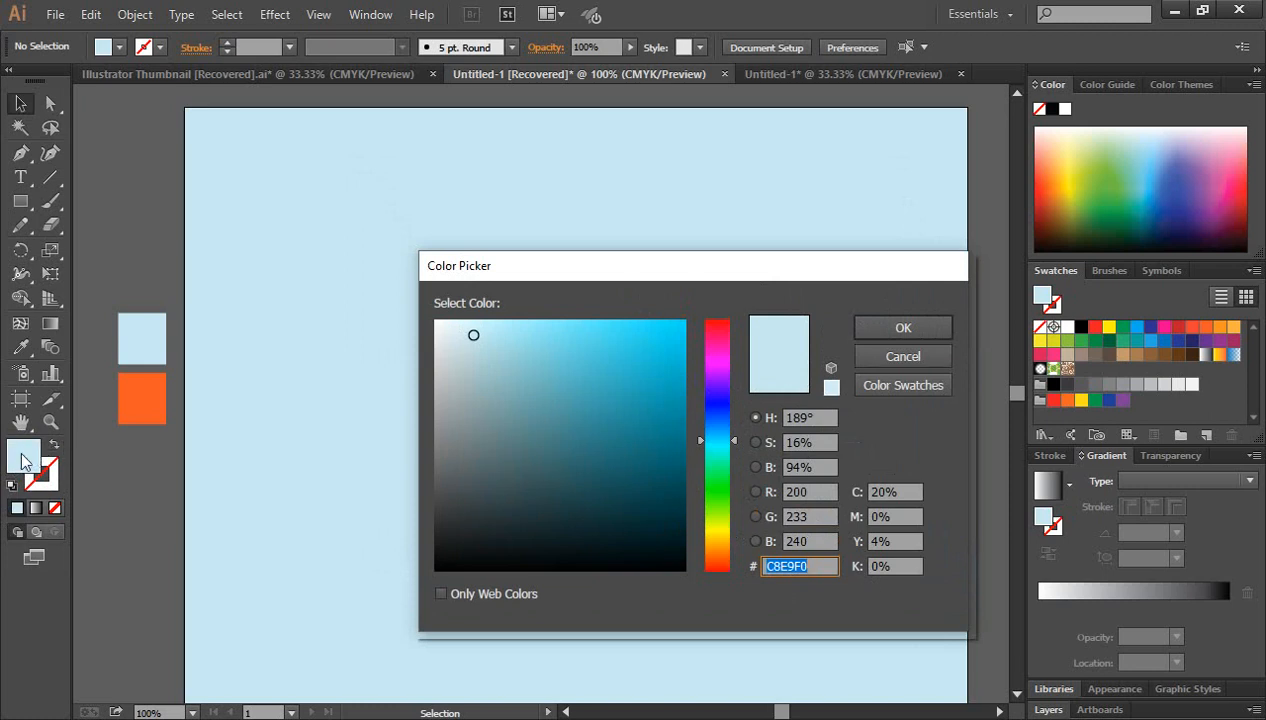
pyautogui.moveTo(724, 271); pyautogui.dragTo(722, 231)
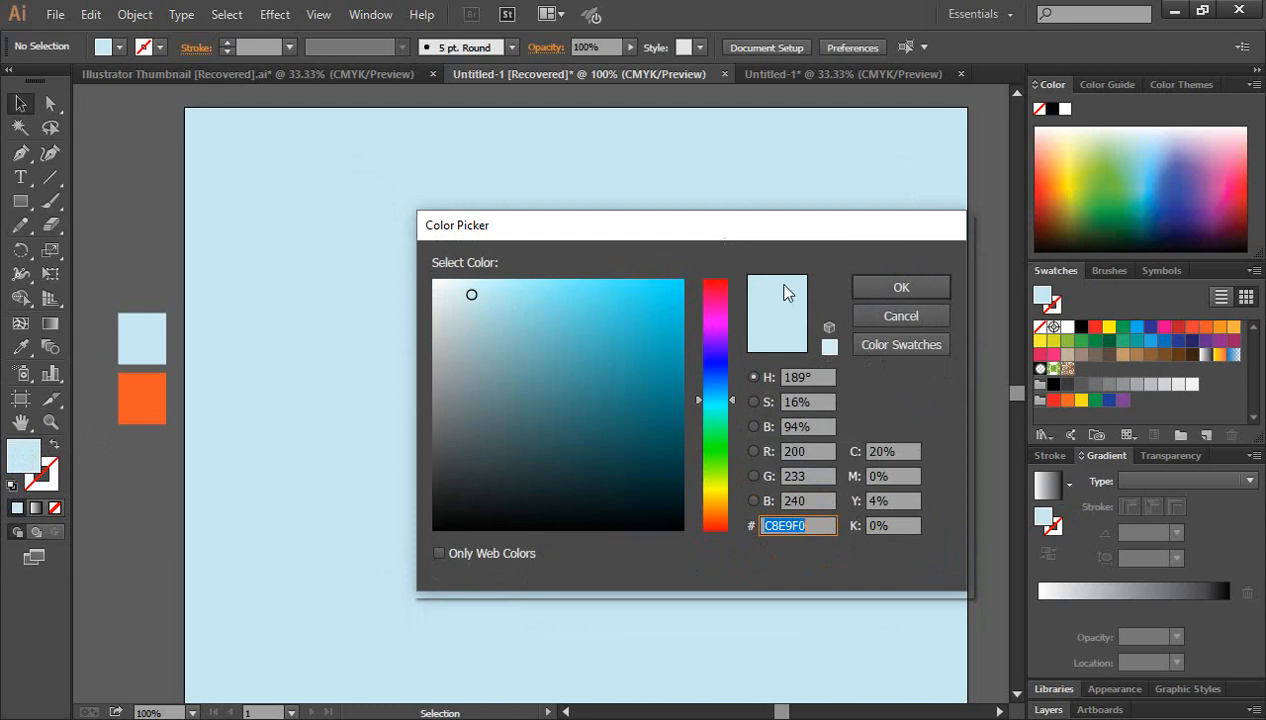
pyautogui.click(813, 523)
pyautogui.moveTo(824, 526); pyautogui.dragTo(745, 540)
pyautogui.click(790, 526)
pyautogui.moveTo(777, 527); pyautogui.dragTo(784, 527)
pyautogui.click(796, 526)
pyautogui.click(815, 525)
pyautogui.moveTo(815, 525); pyautogui.dragTo(387, 526)
pyautogui.moveTo(828, 526); pyautogui.dragTo(755, 526)
pyautogui.click(878, 282)
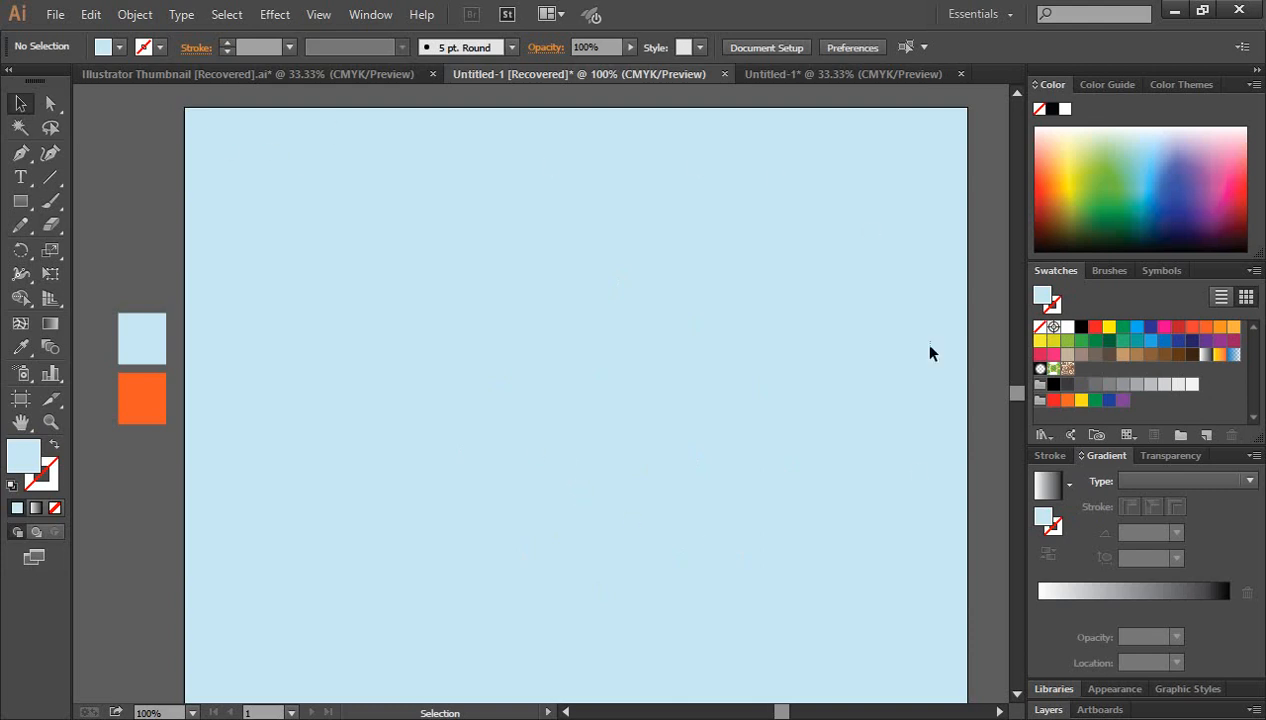
# - Draw a hexagon near the middle of the artboard with the Polygon tool
pyautogui.hotkey('ctrl', 'space')
pyautogui.click(566, 428)
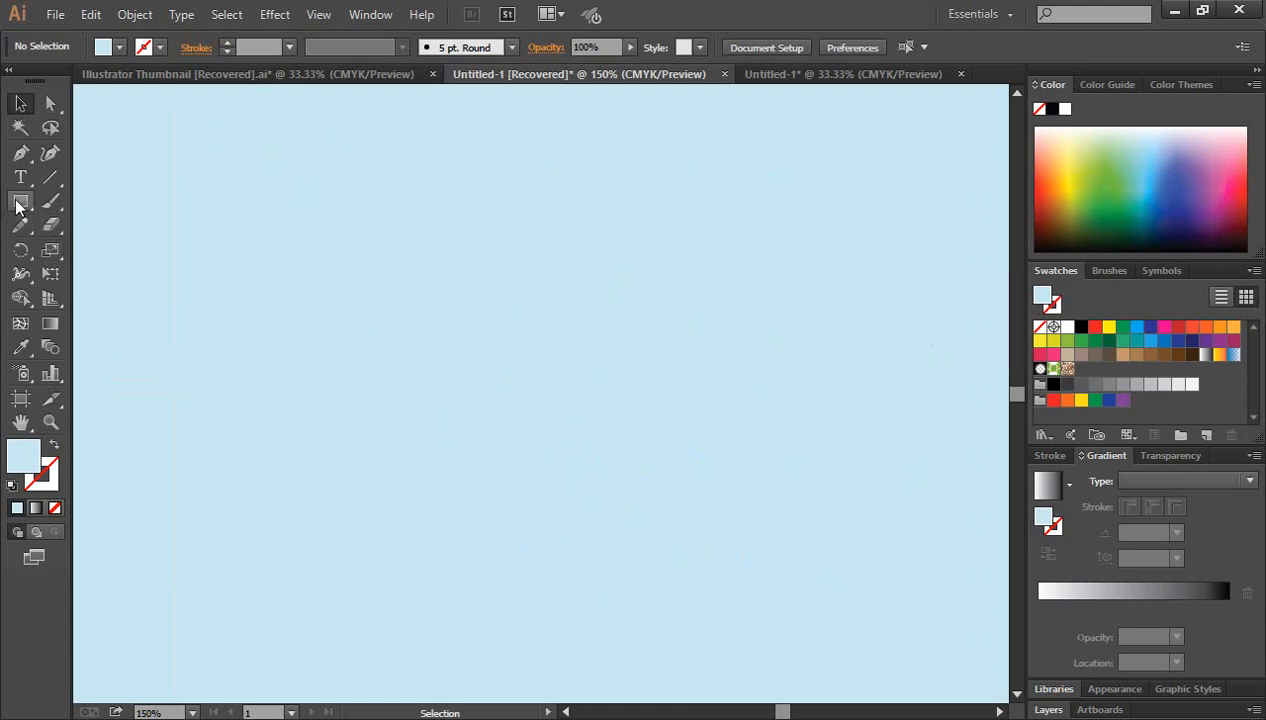
pyautogui.moveTo(20, 201); pyautogui.dragTo(112, 272)
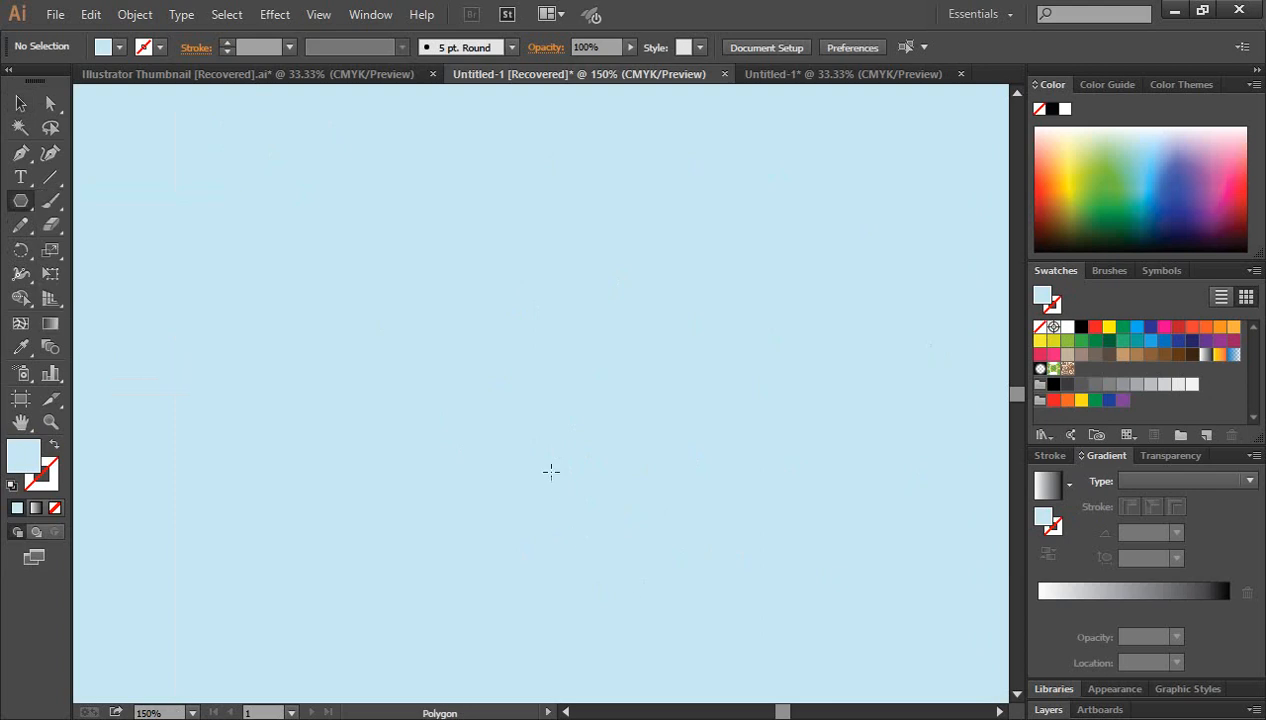
pyautogui.moveTo(536, 432); pyautogui.dragTo(621, 555)
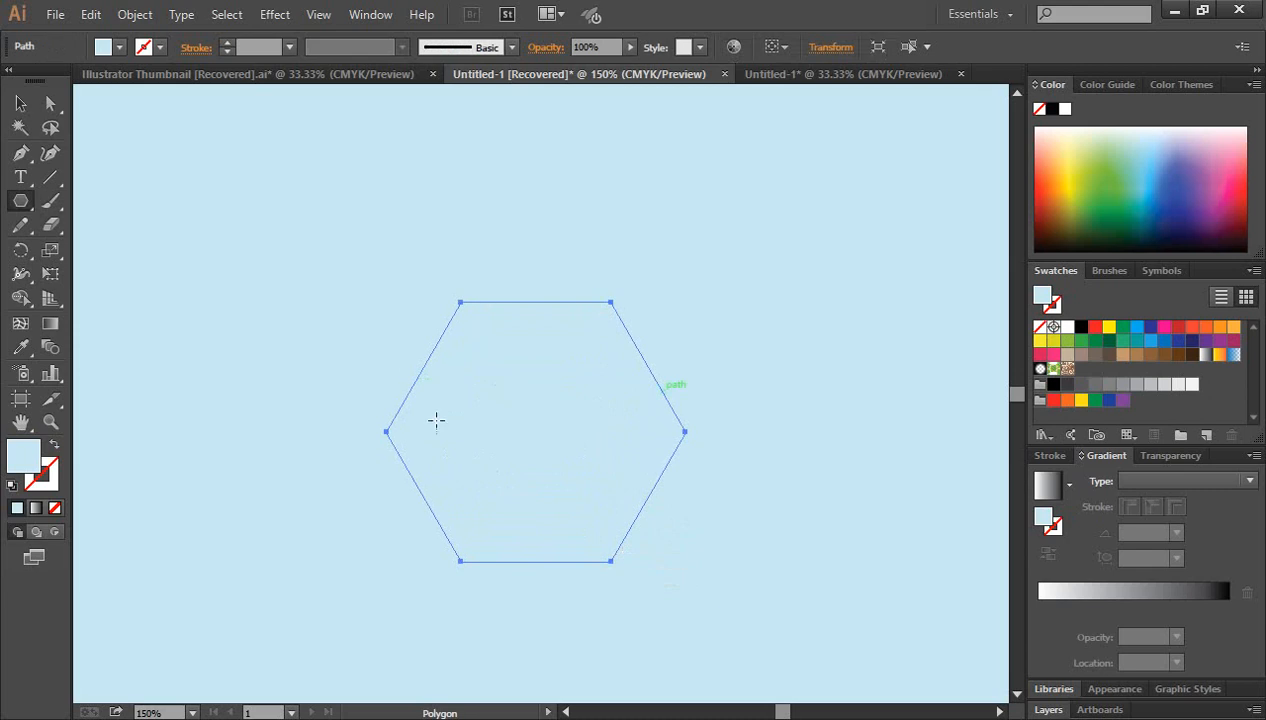
# - Give the hexagon no fill and a black stroke
pyautogui.click(20, 103)
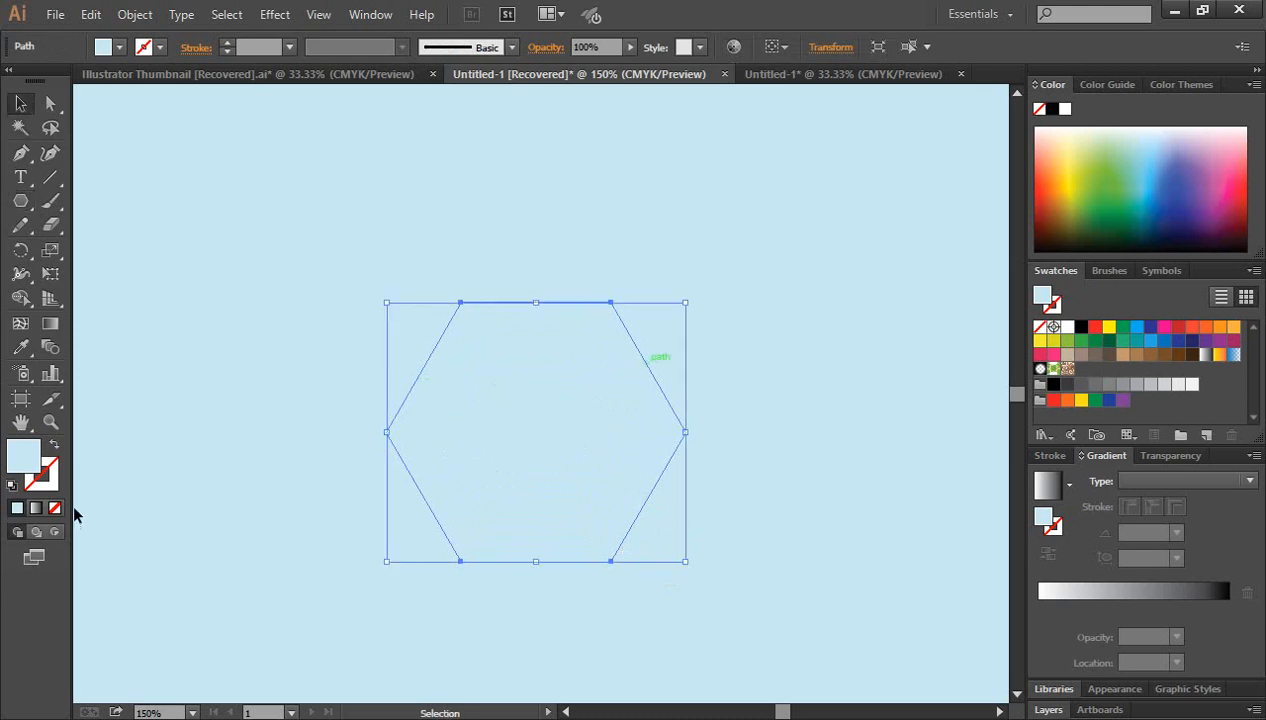
pyautogui.click(54, 446)
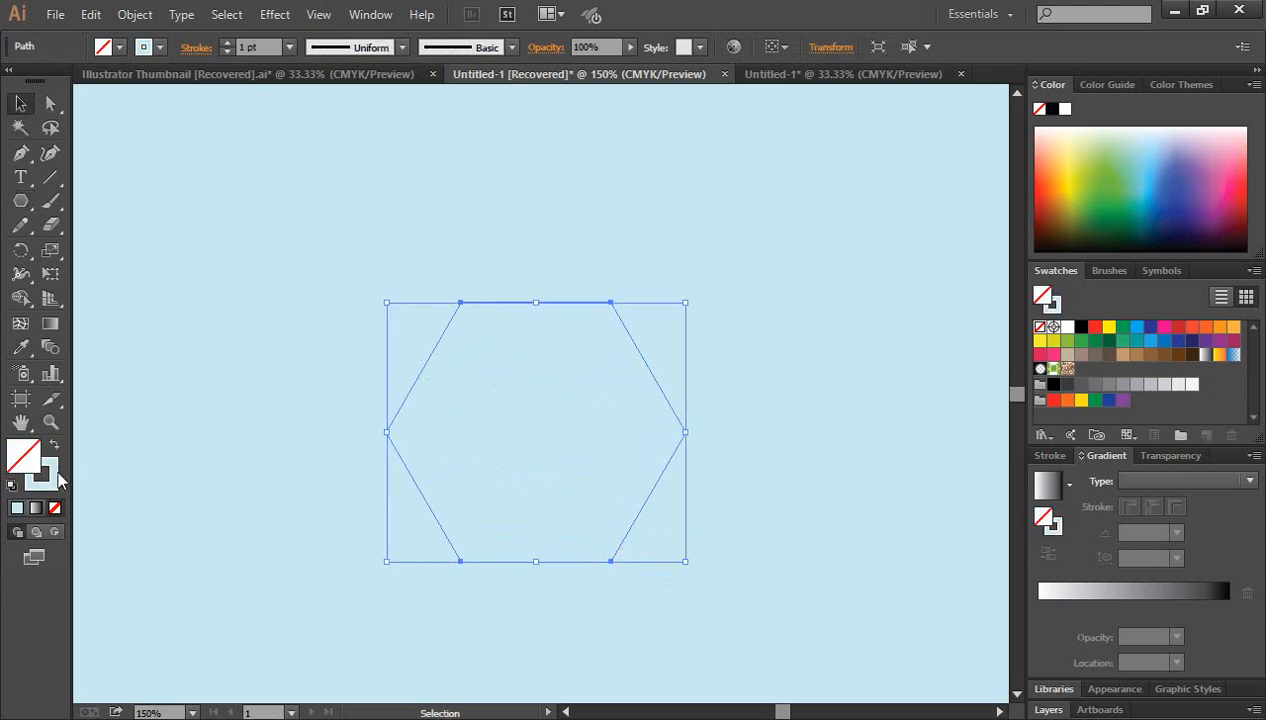
pyautogui.click(1081, 327)
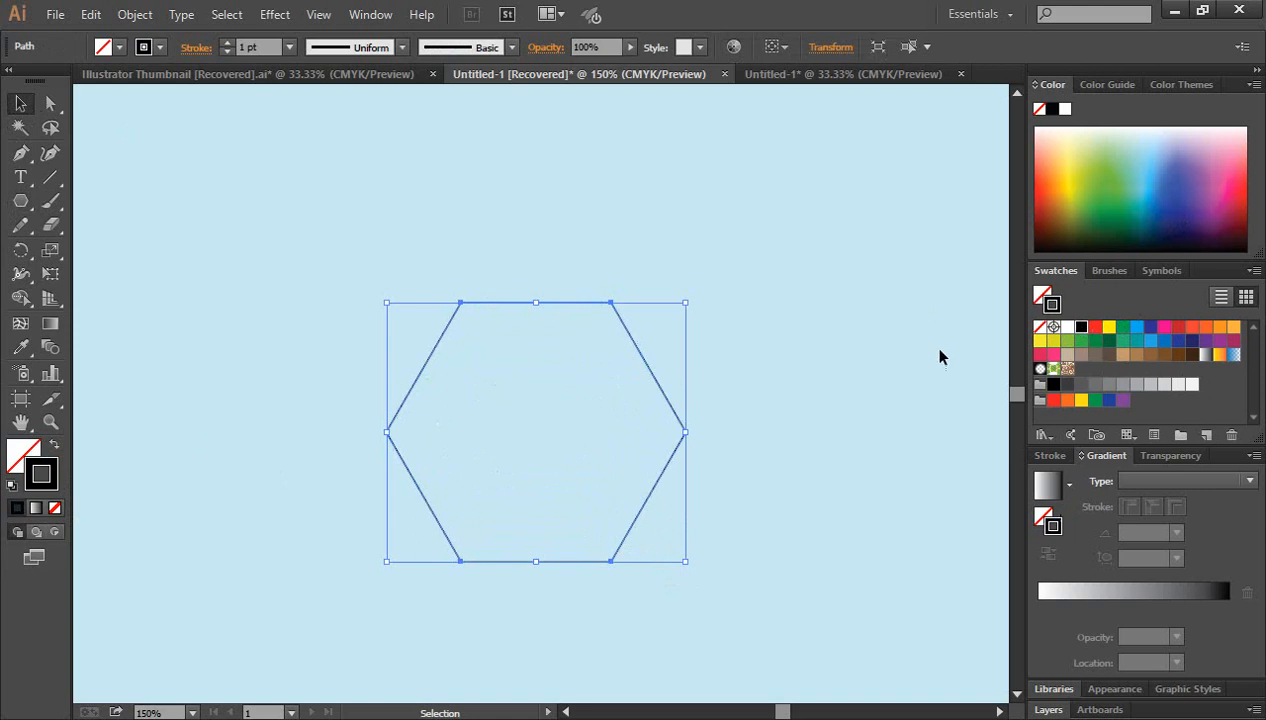
pyautogui.click(781, 355)
# - Rotate the hexagon so that one corner points straight up and its sides are vertical
pyautogui.moveTo(579, 303); pyautogui.dragTo(562, 319)
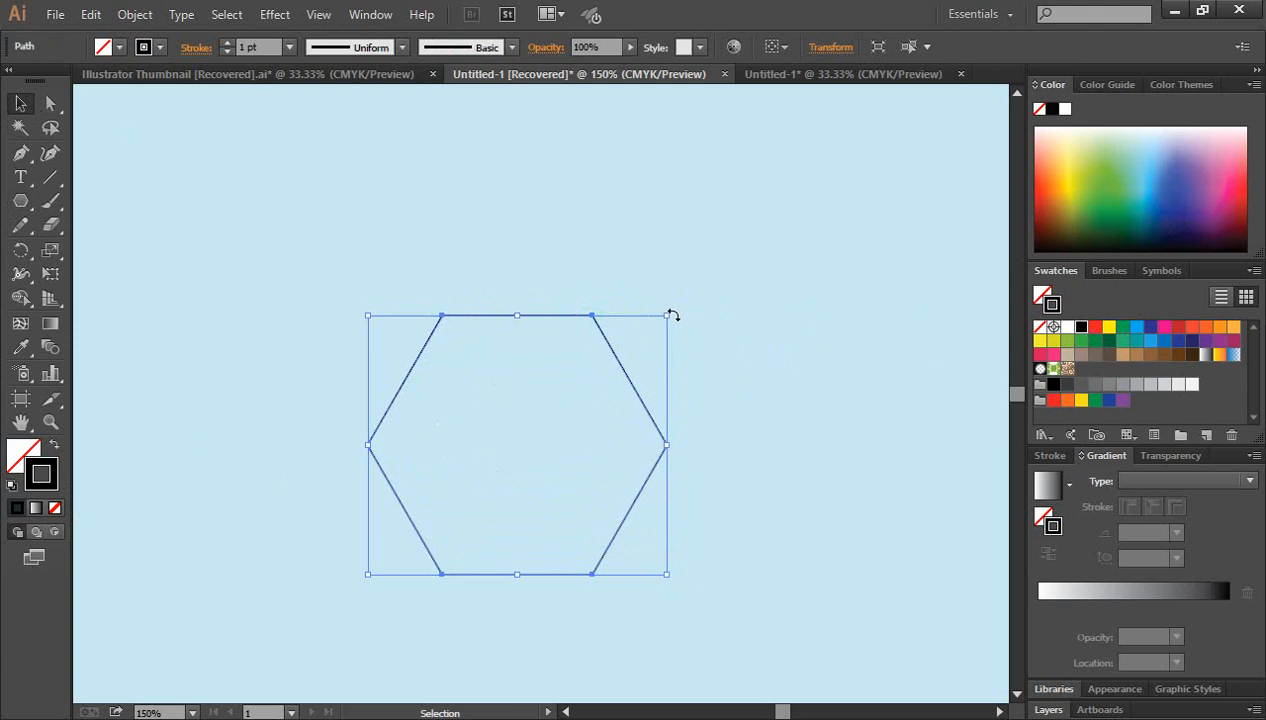
pyautogui.moveTo(672, 316); pyautogui.dragTo(613, 620)
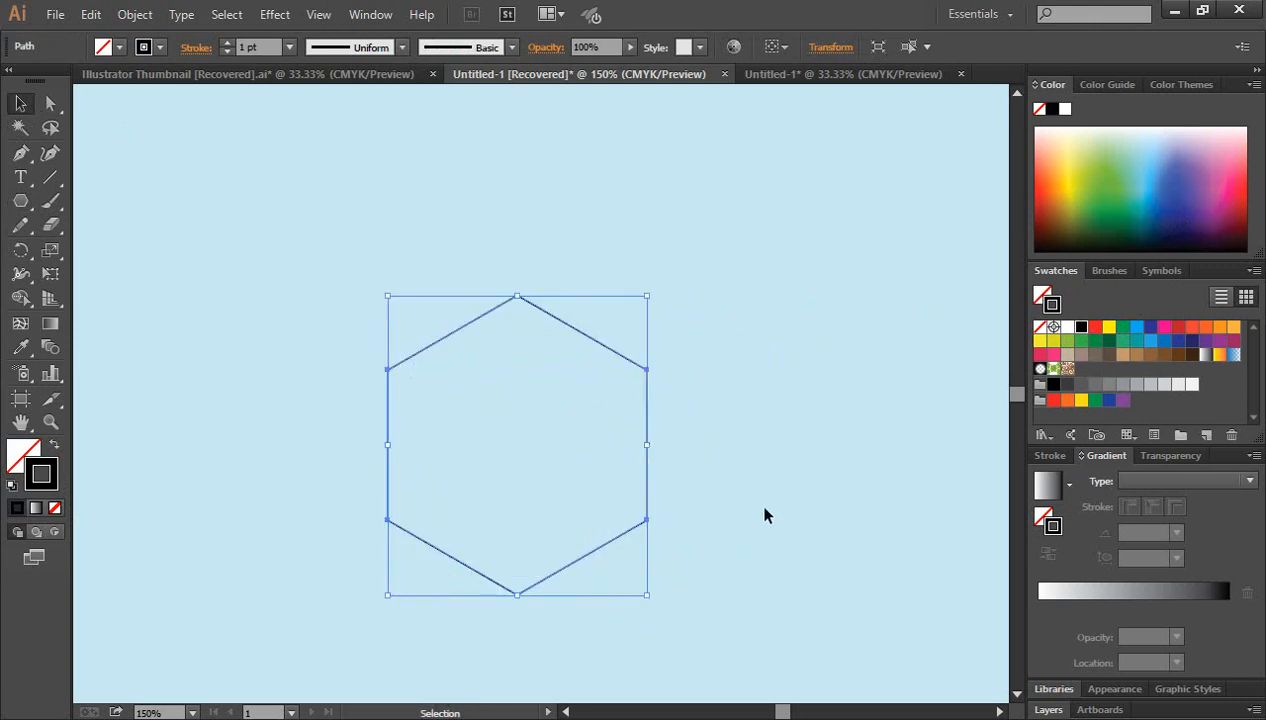
pyautogui.click(546, 221)
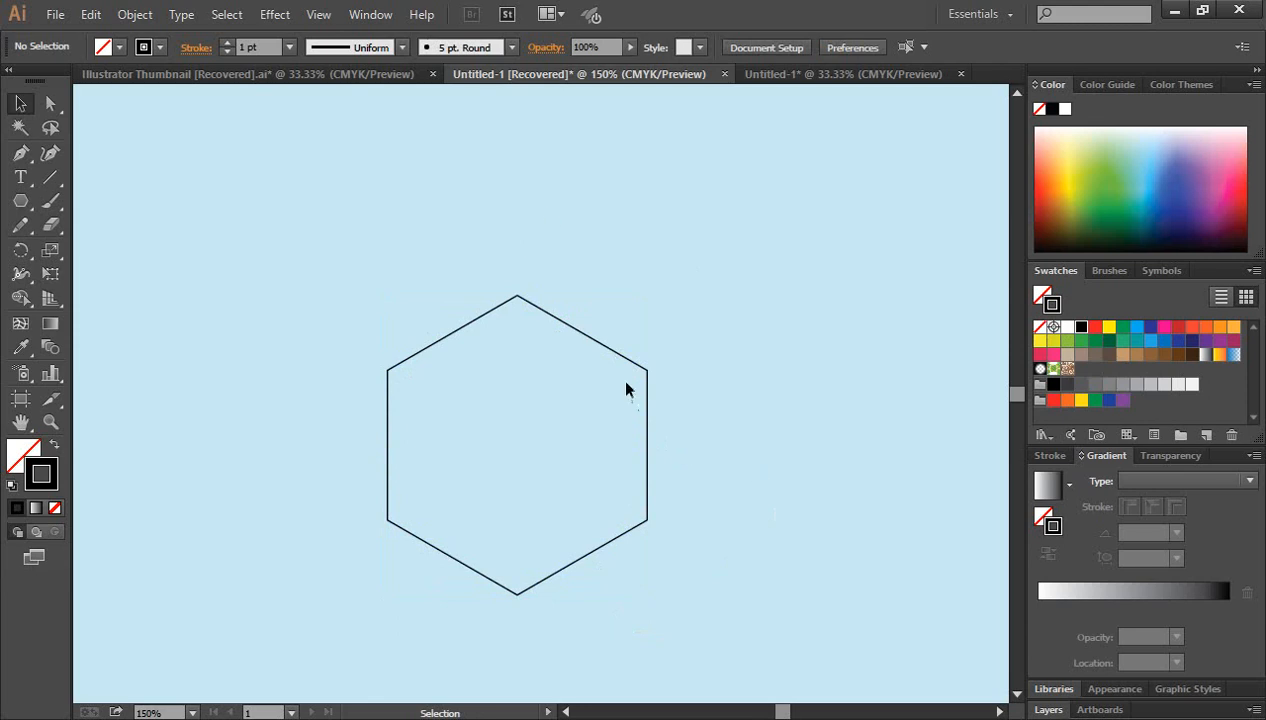
# - Move the hexagon lower and duplicate it straight up so the two overlap in a diamond with their side corners meeting
pyautogui.moveTo(627, 363); pyautogui.dragTo(745, 472)
pyautogui.click(766, 475)
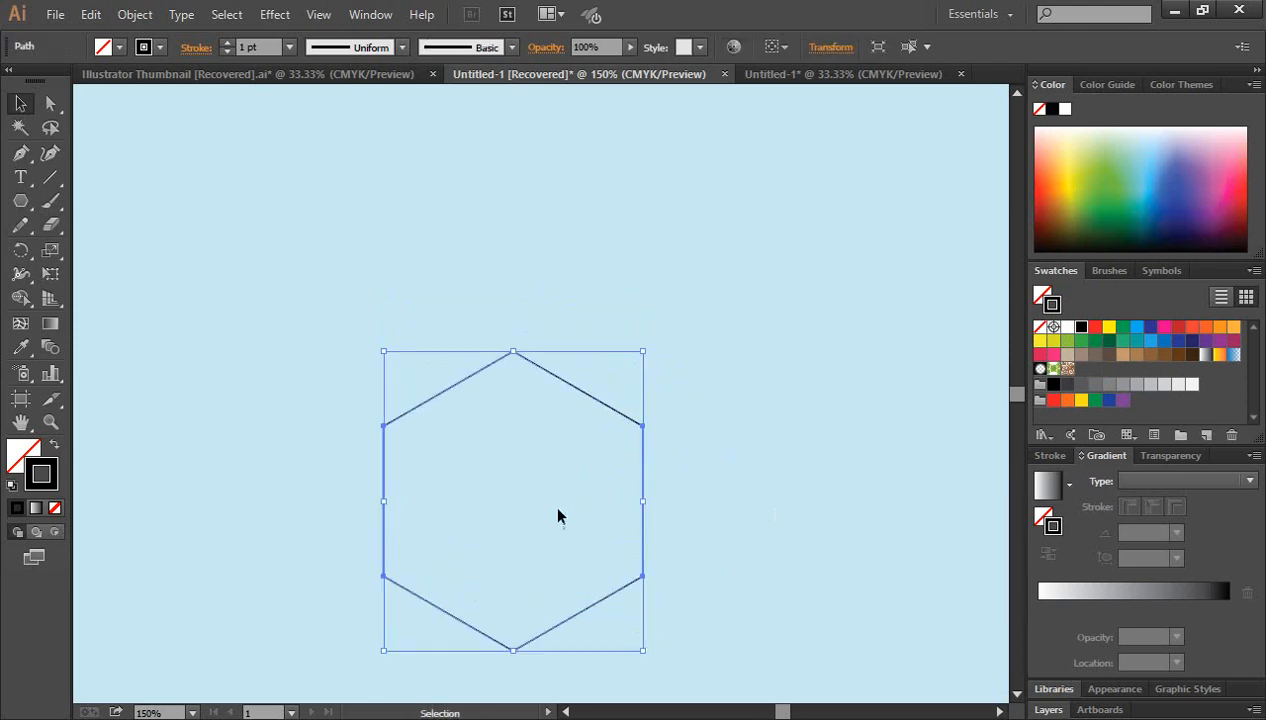
pyautogui.click(680, 578)
pyautogui.click(546, 631)
pyautogui.moveTo(571, 625); pyautogui.dragTo(565, 478)
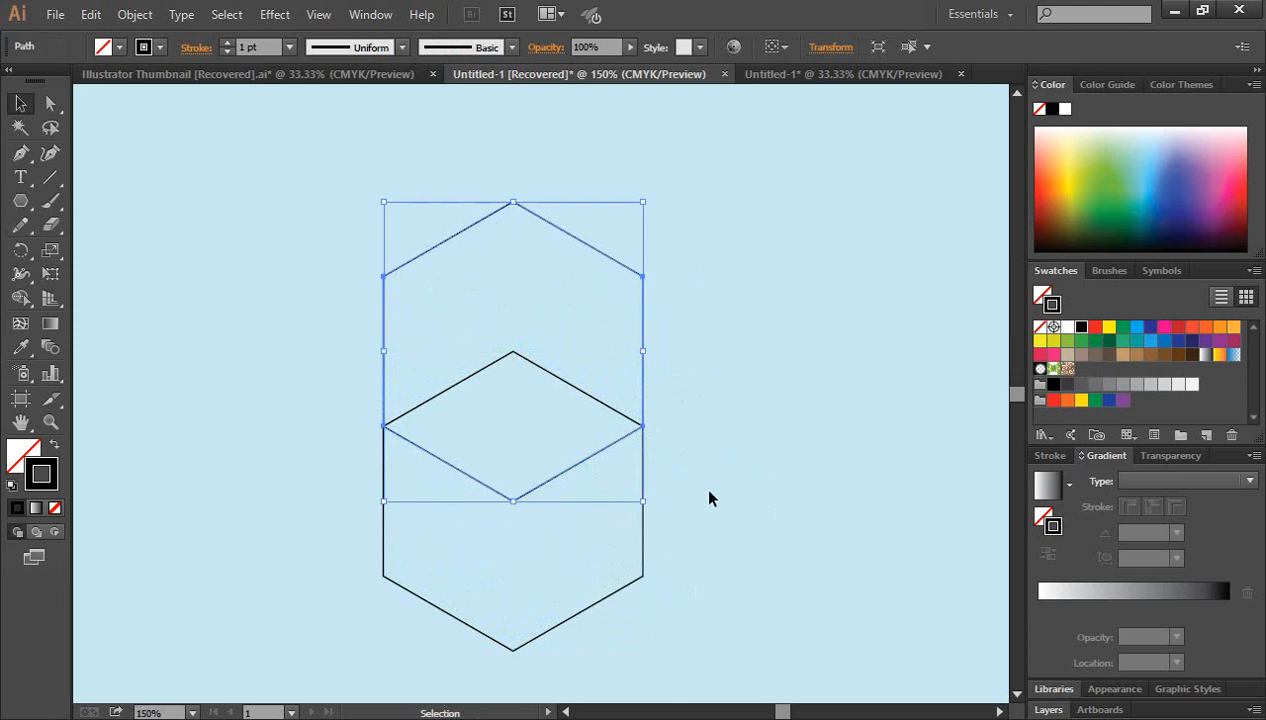
pyautogui.click(730, 492)
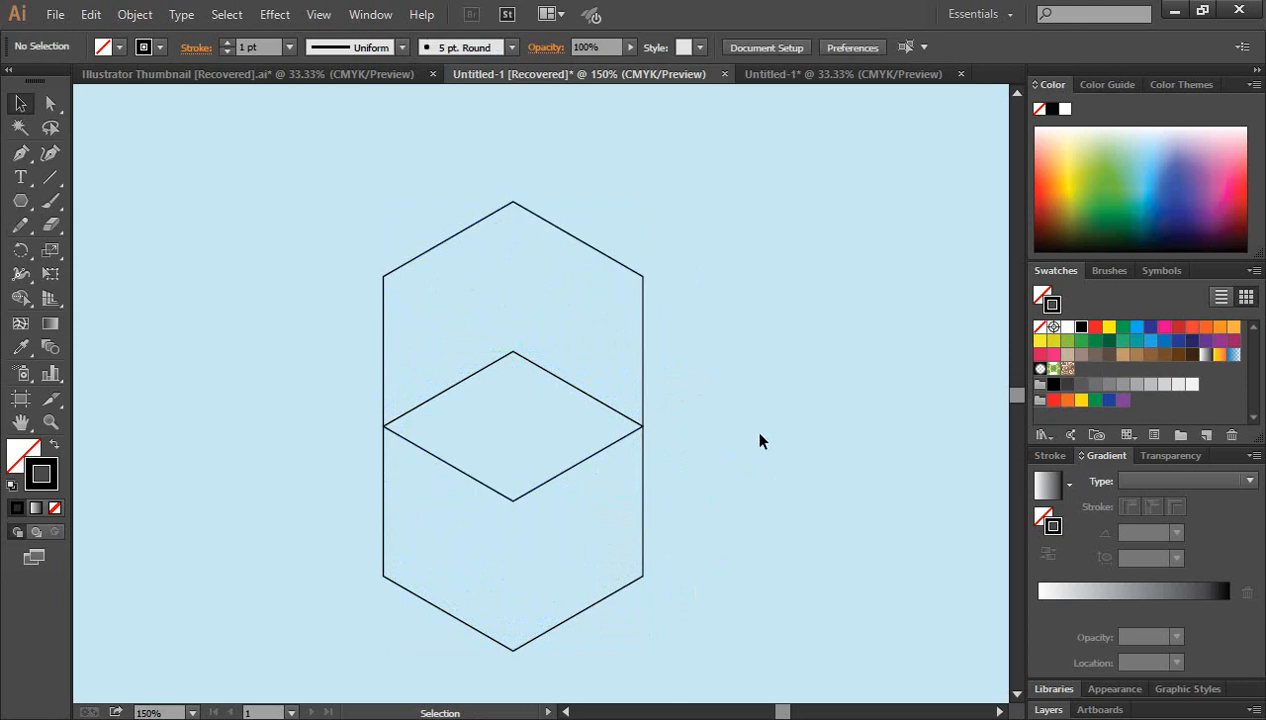
# - Draw a vertical line about 303 pt long from the upper hexagon's top corner to the lower hexagon's bottom corner
pyautogui.scroll(-1, 751, 427)
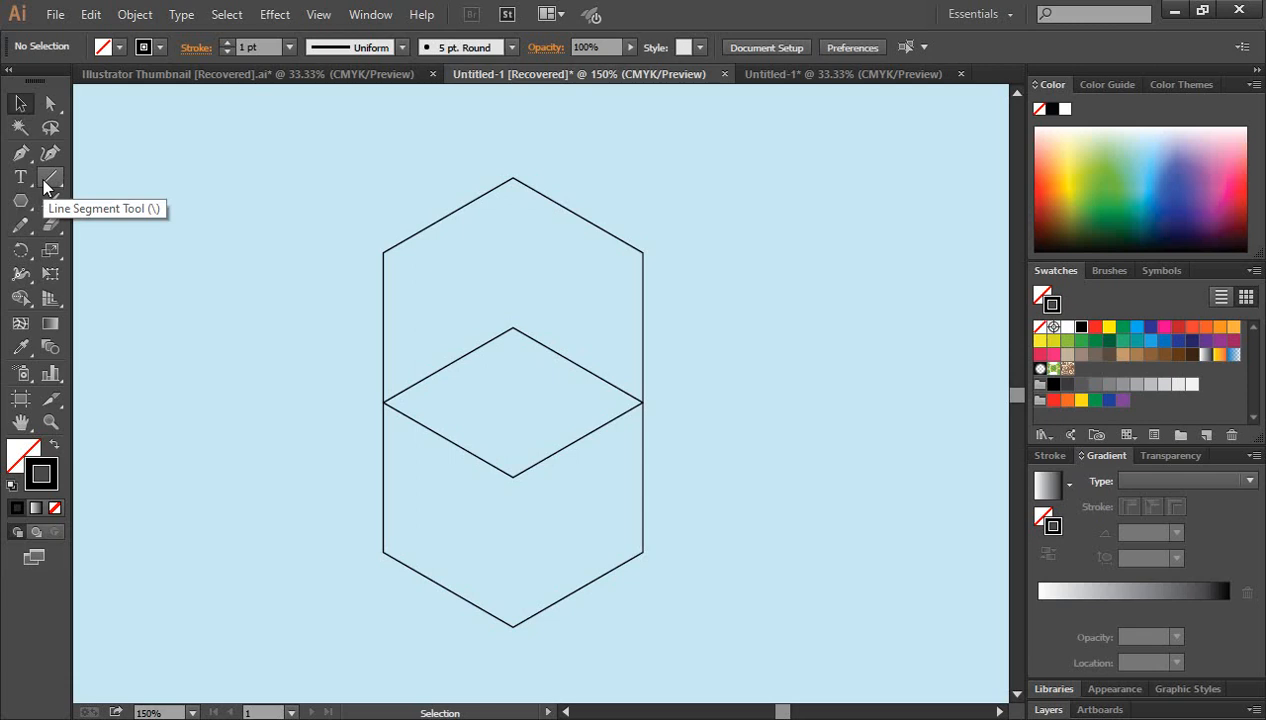
pyautogui.click(47, 179)
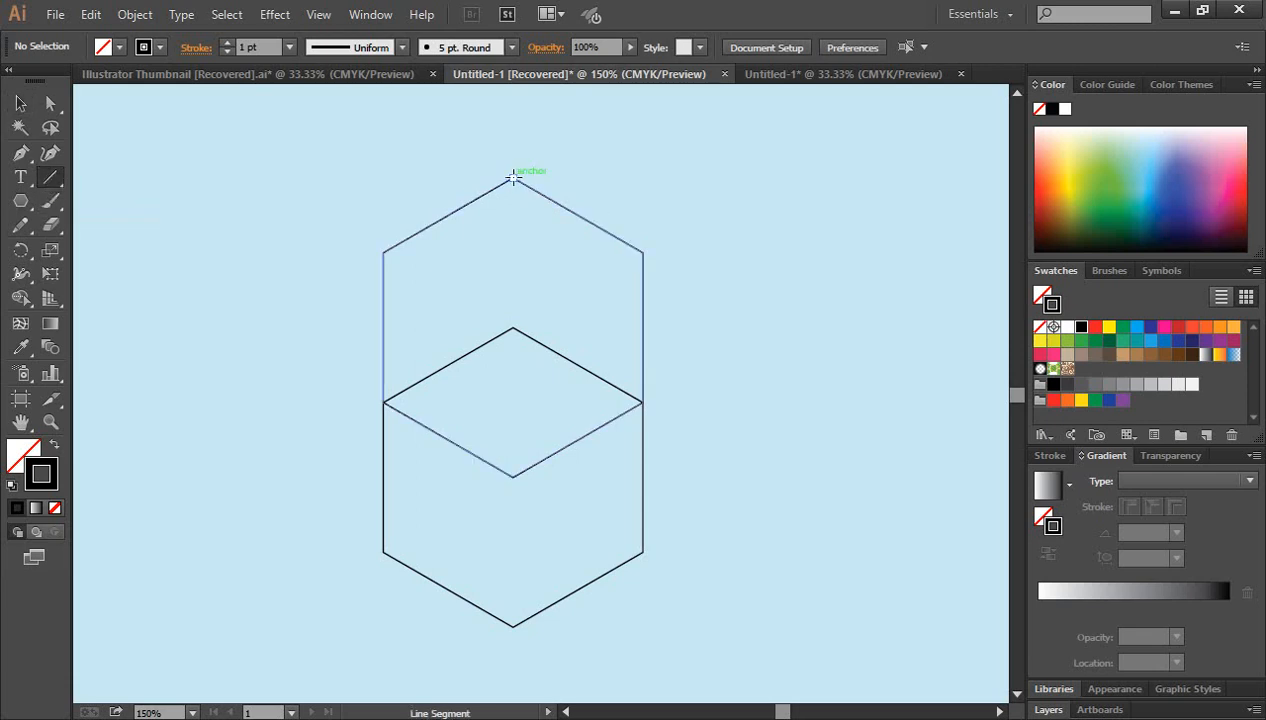
pyautogui.moveTo(513, 177); pyautogui.dragTo(513, 627)
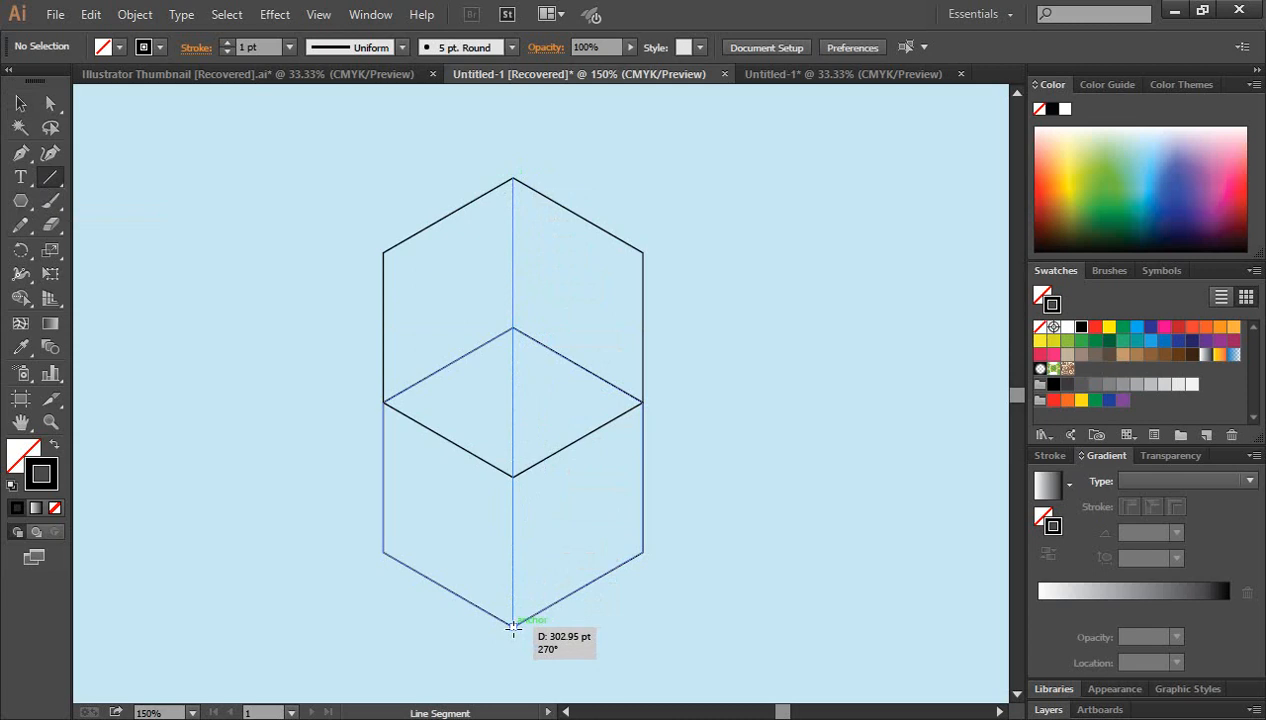
pyautogui.moveTo(513, 627); pyautogui.dragTo(513, 627)
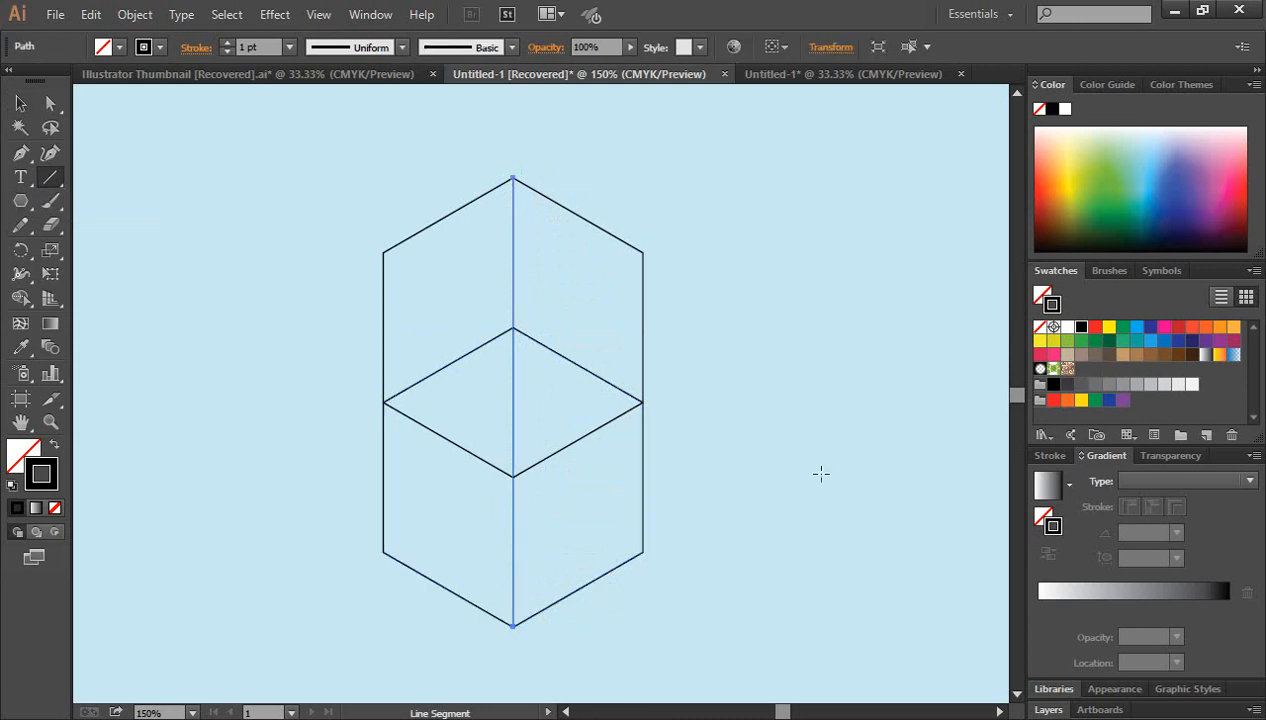
pyautogui.click(20, 103)
pyautogui.click(282, 213)
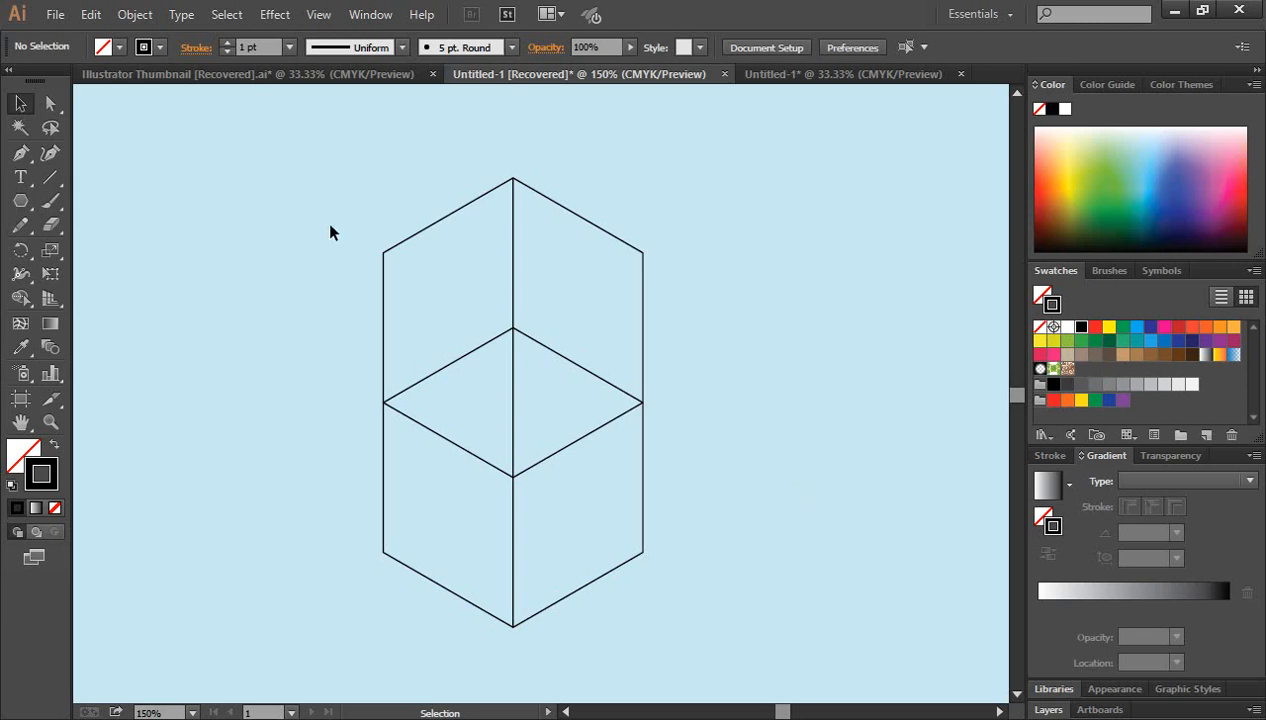
# - Select both hexagons and the line, and remove the upper-left region with the Shape Builder tool
pyautogui.moveTo(339, 174); pyautogui.dragTo(792, 703)
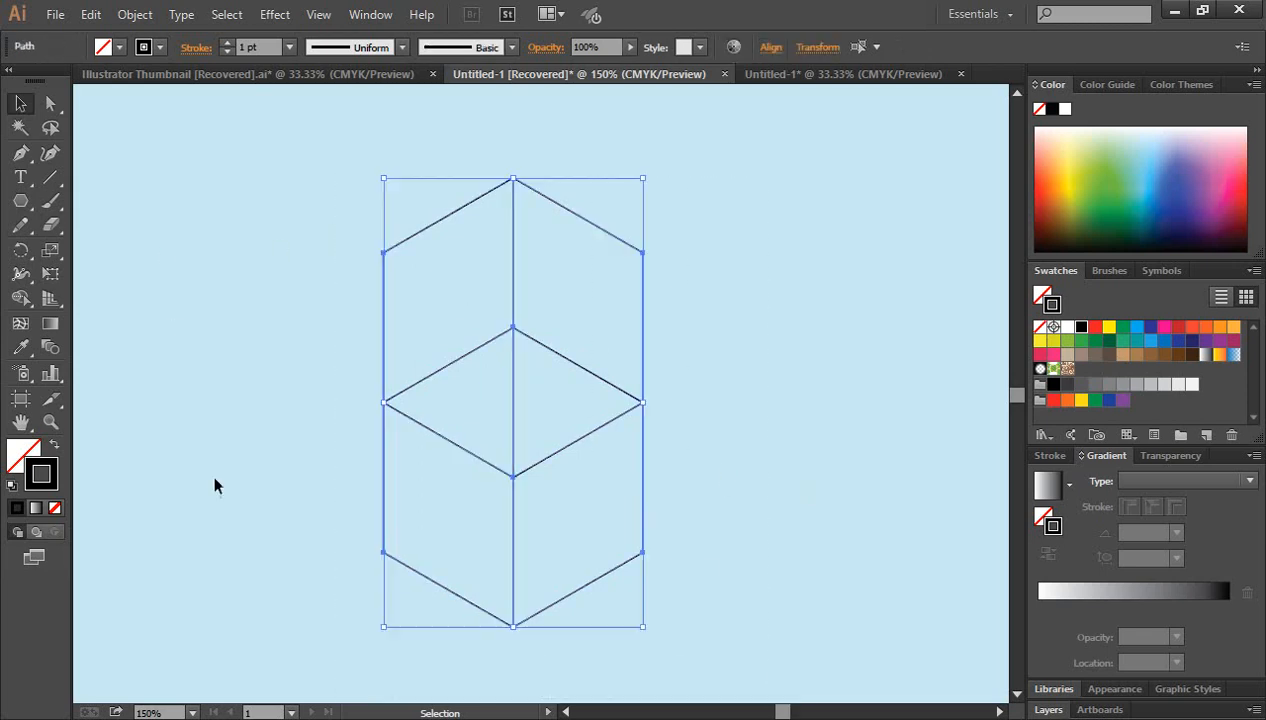
pyautogui.click(20, 299)
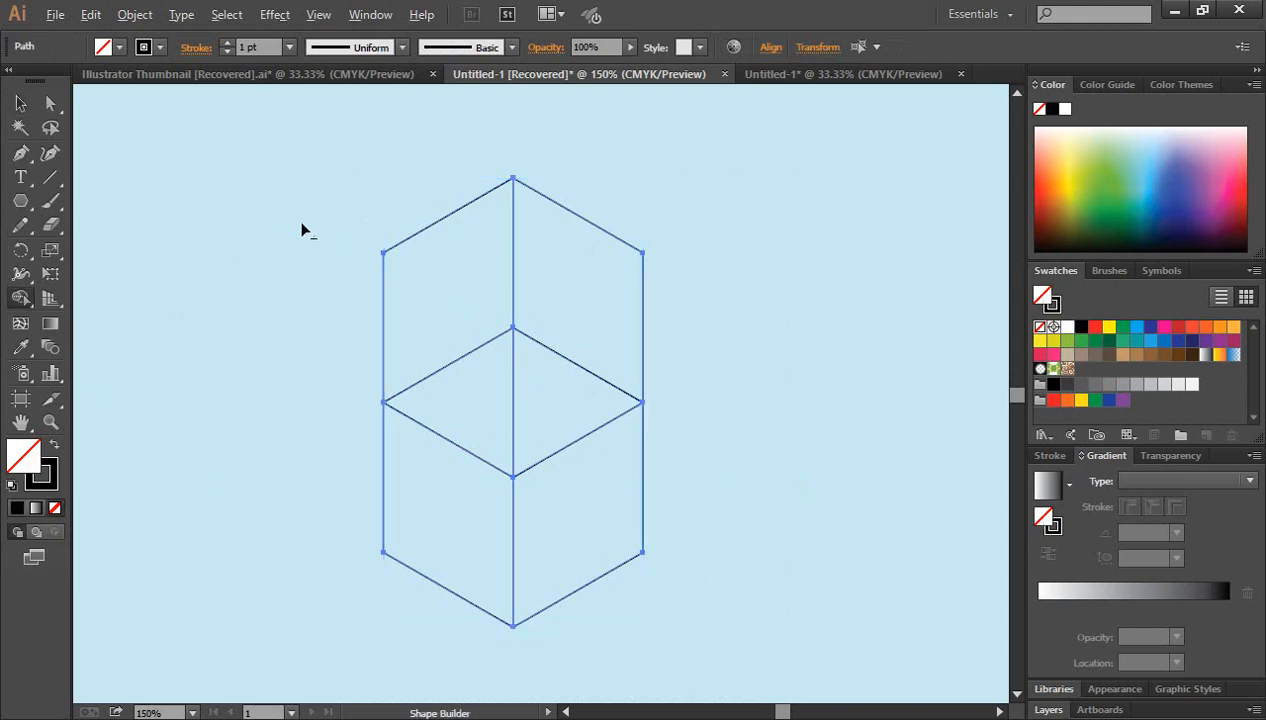
pyautogui.moveTo(418, 241); pyautogui.dragTo(447, 255)
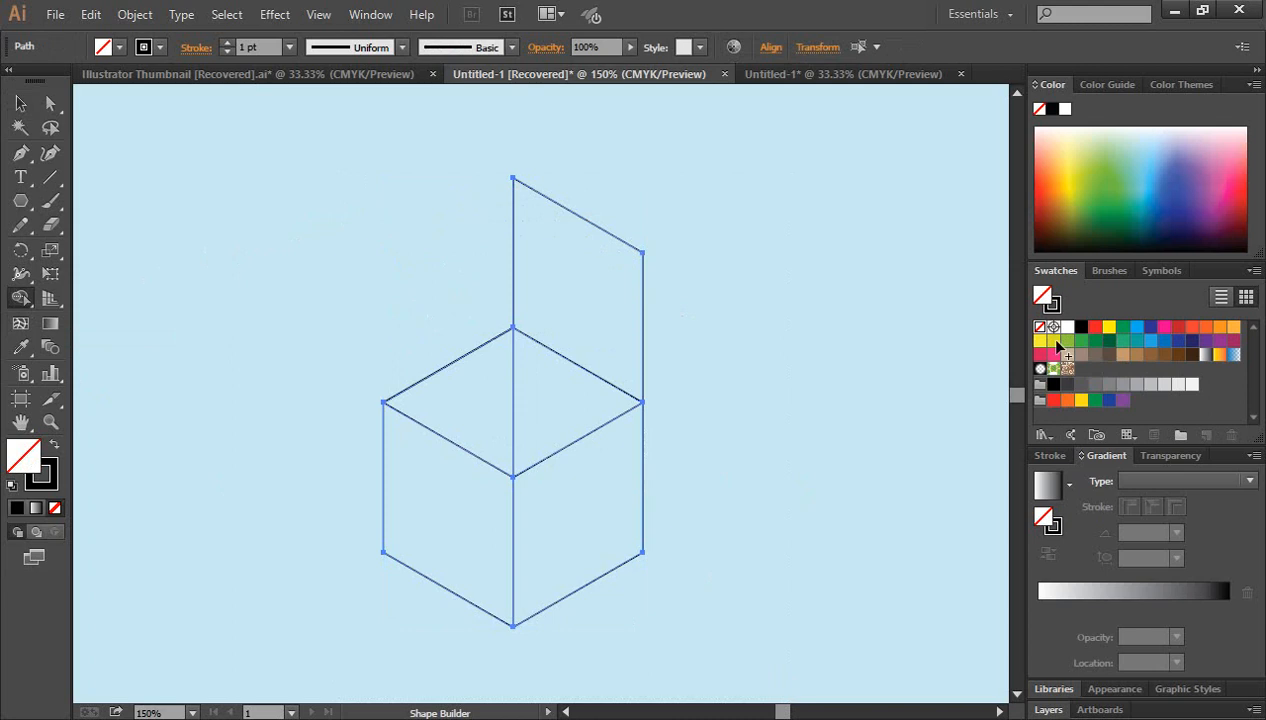
# - Fill the upper-right panel, the left half of the diamond and both lower panels with orange using the Shape Builder
pyautogui.click(1206, 327)
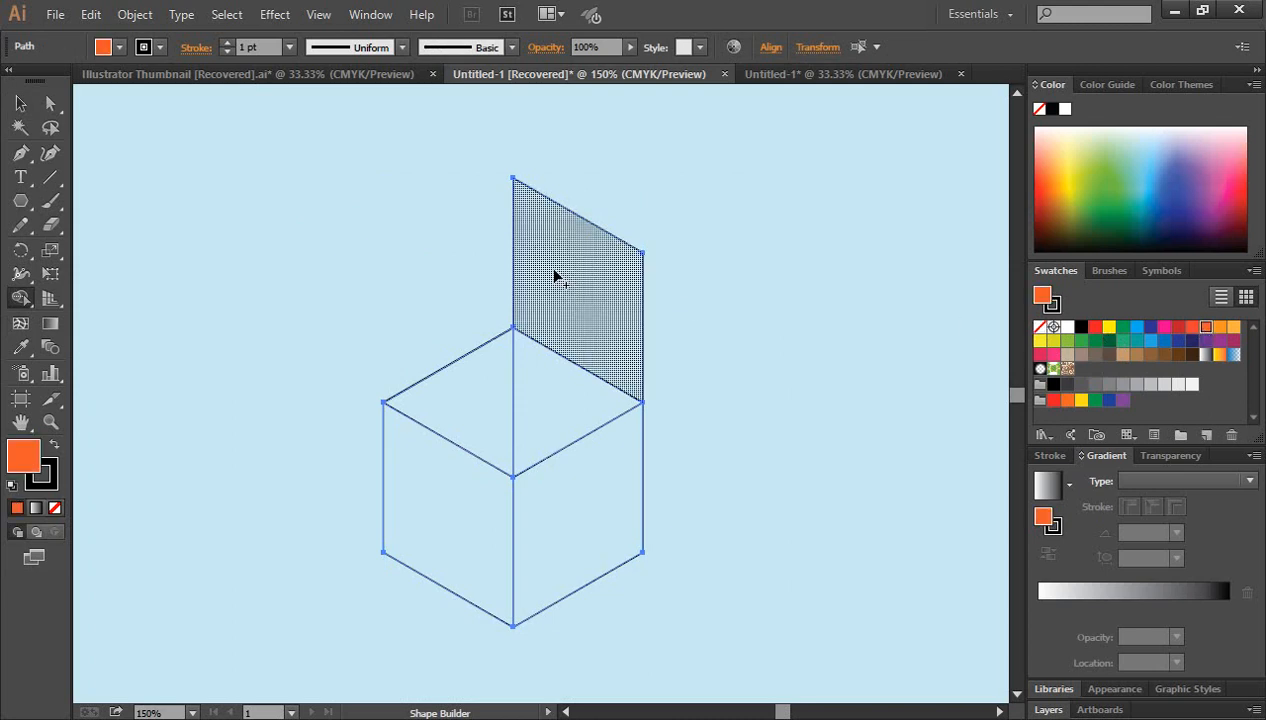
pyautogui.click(554, 275)
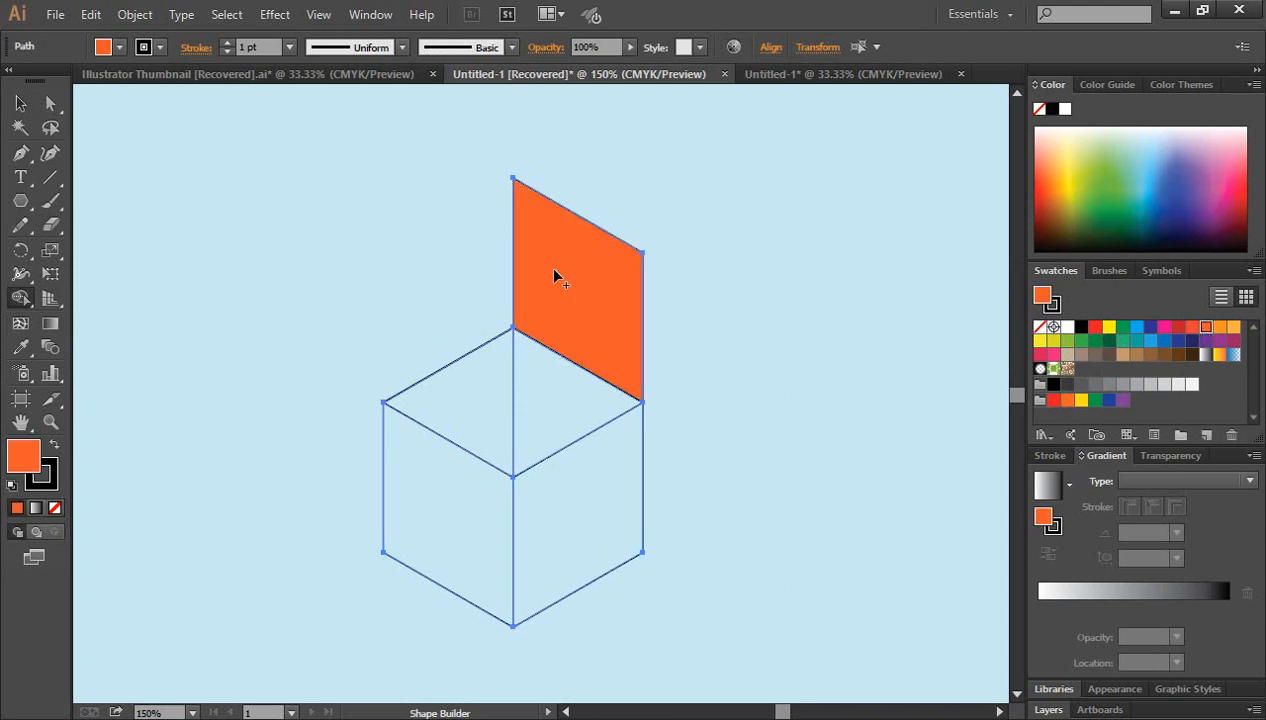
pyautogui.click(459, 400)
pyautogui.click(455, 503)
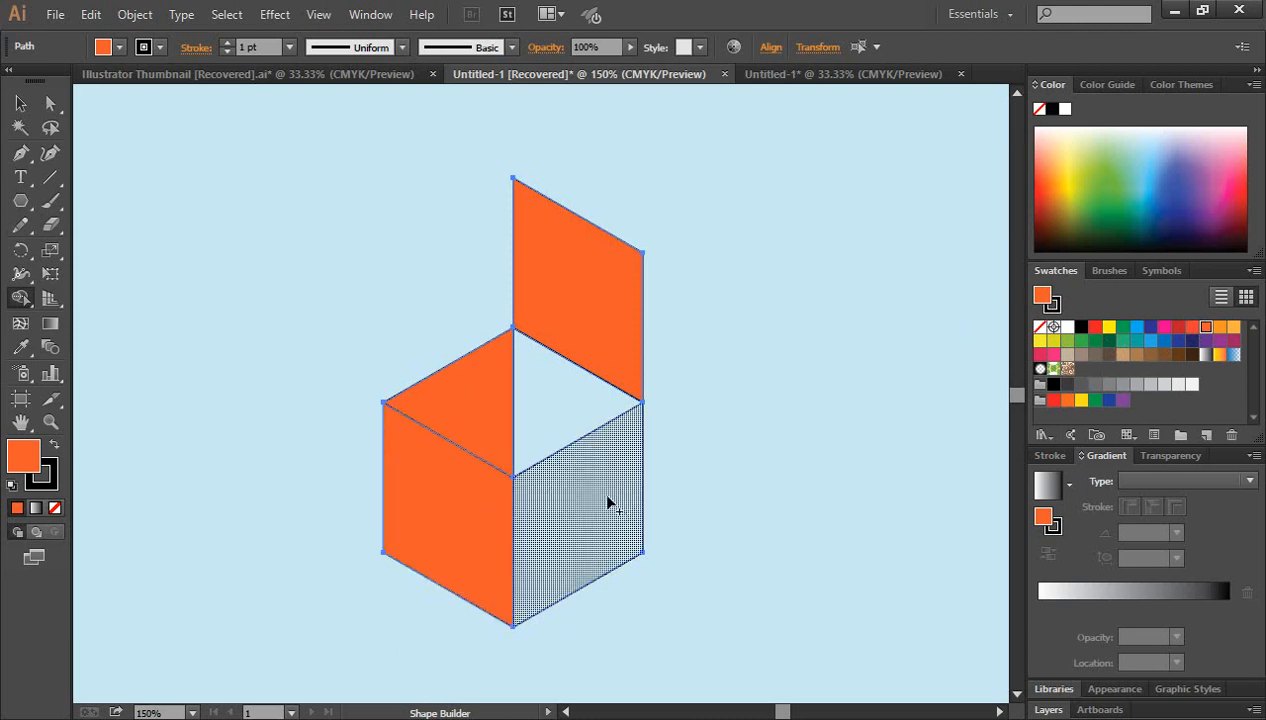
pyautogui.click(605, 503)
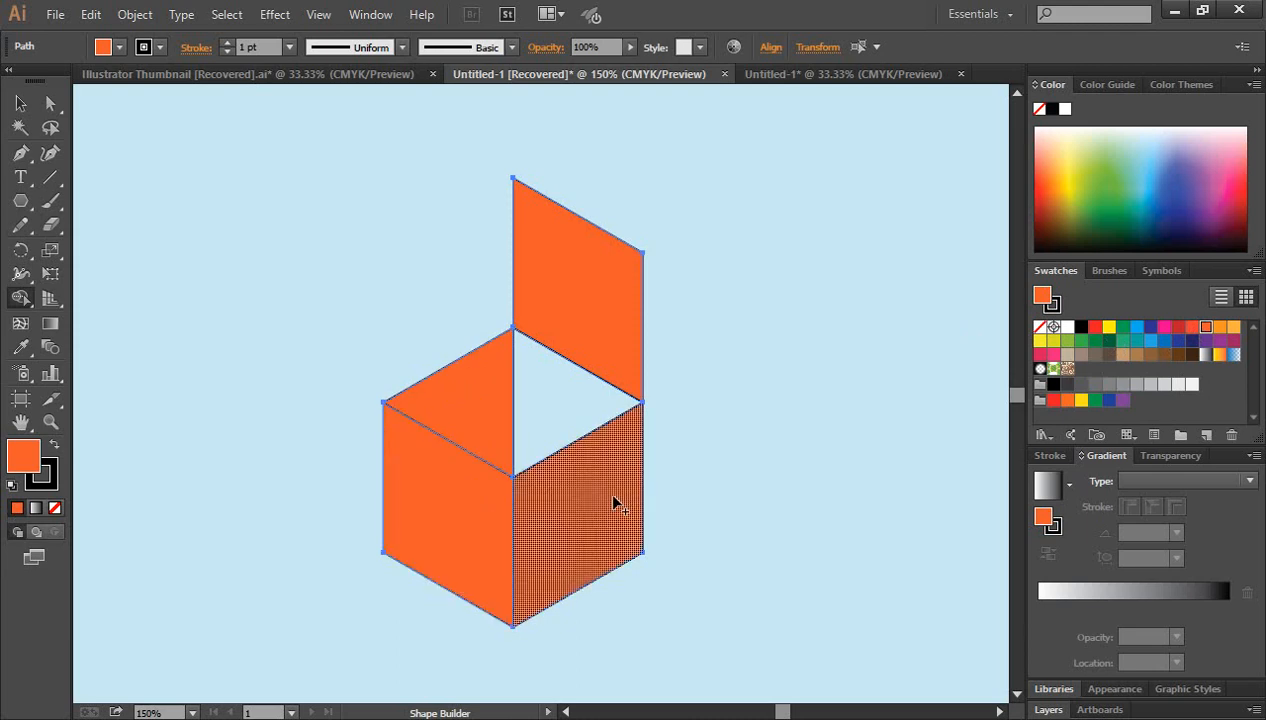
pyautogui.click(20, 103)
pyautogui.click(285, 274)
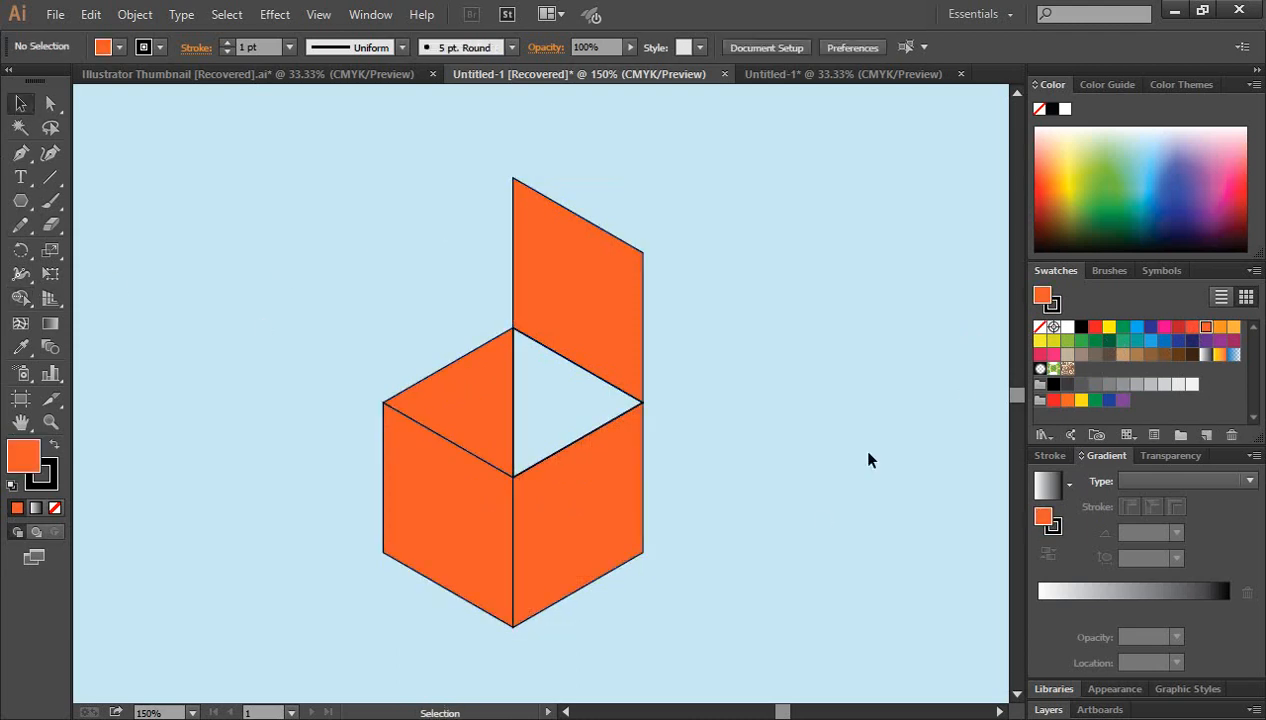
# - Select all the orange icon pieces and remove their stroke
pyautogui.moveTo(352, 222); pyautogui.dragTo(727, 629)
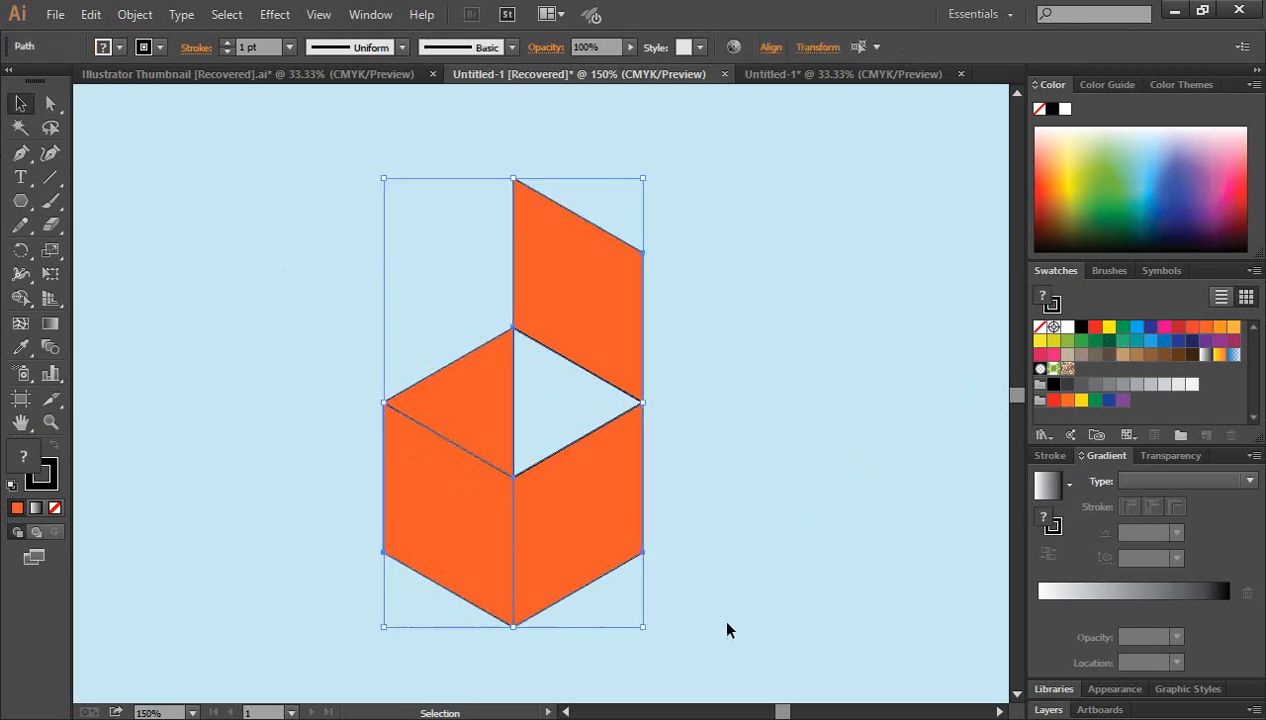
pyautogui.click(54, 470)
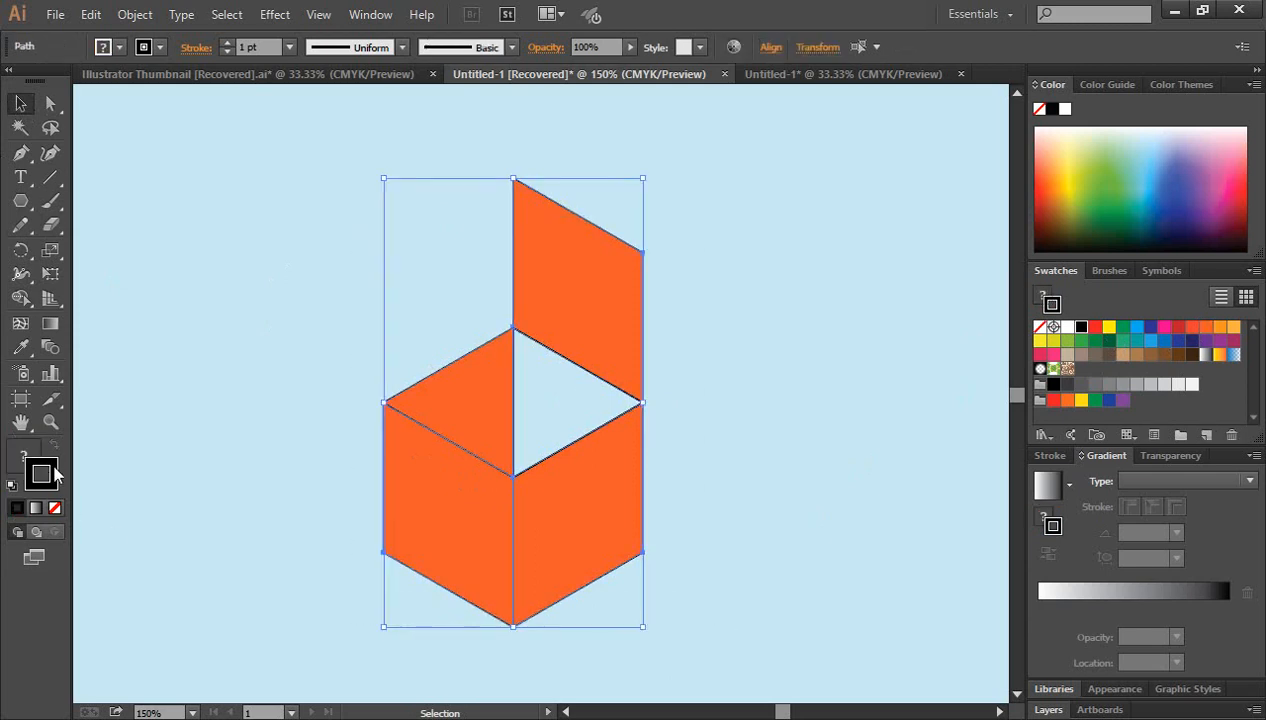
pyautogui.click(54, 507)
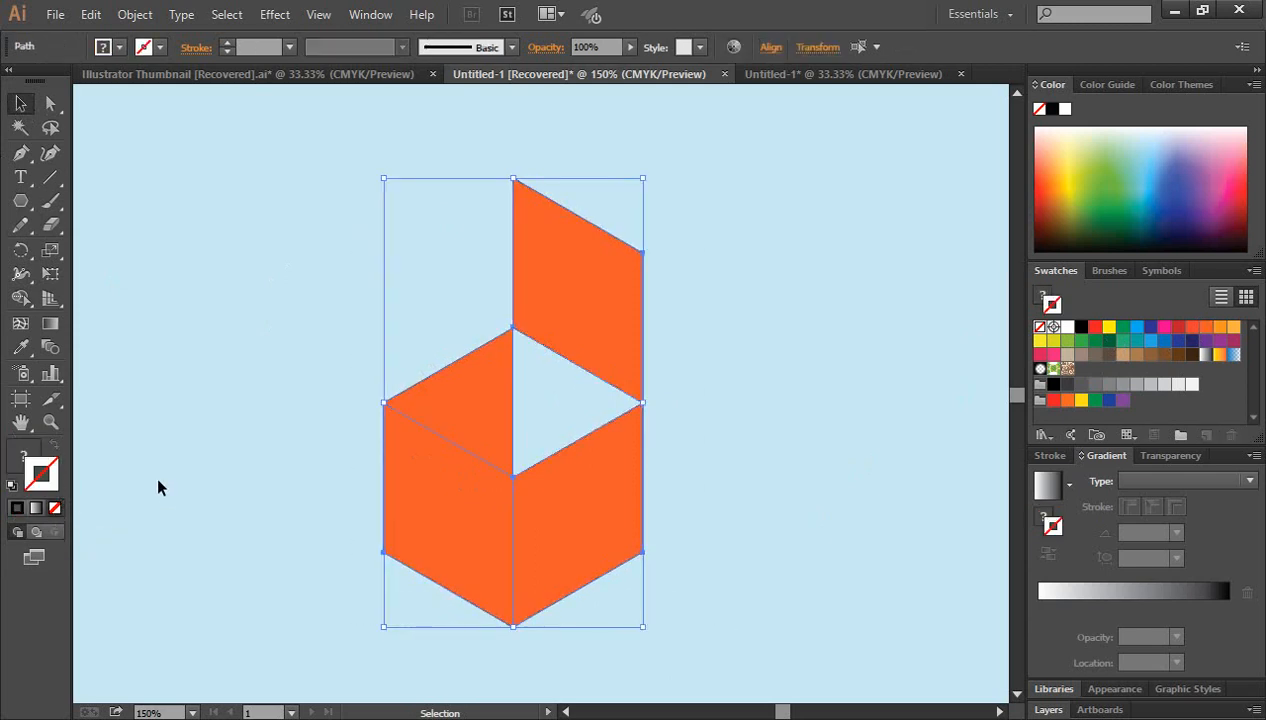
pyautogui.click(178, 474)
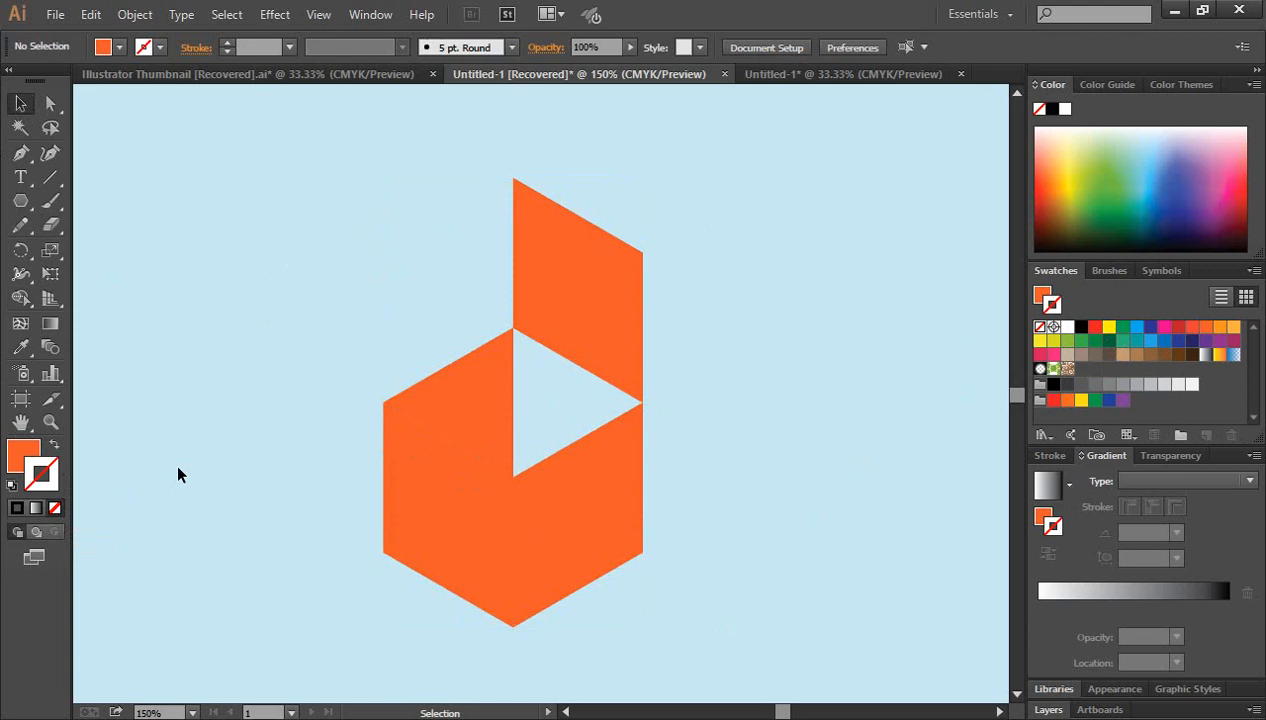
# - Sample the orange reference square's colour onto the left half of the diamond with the Eyedropper
pyautogui.hotkey('ctrl', '-')
pyautogui.hotkey('ctrl', '-')
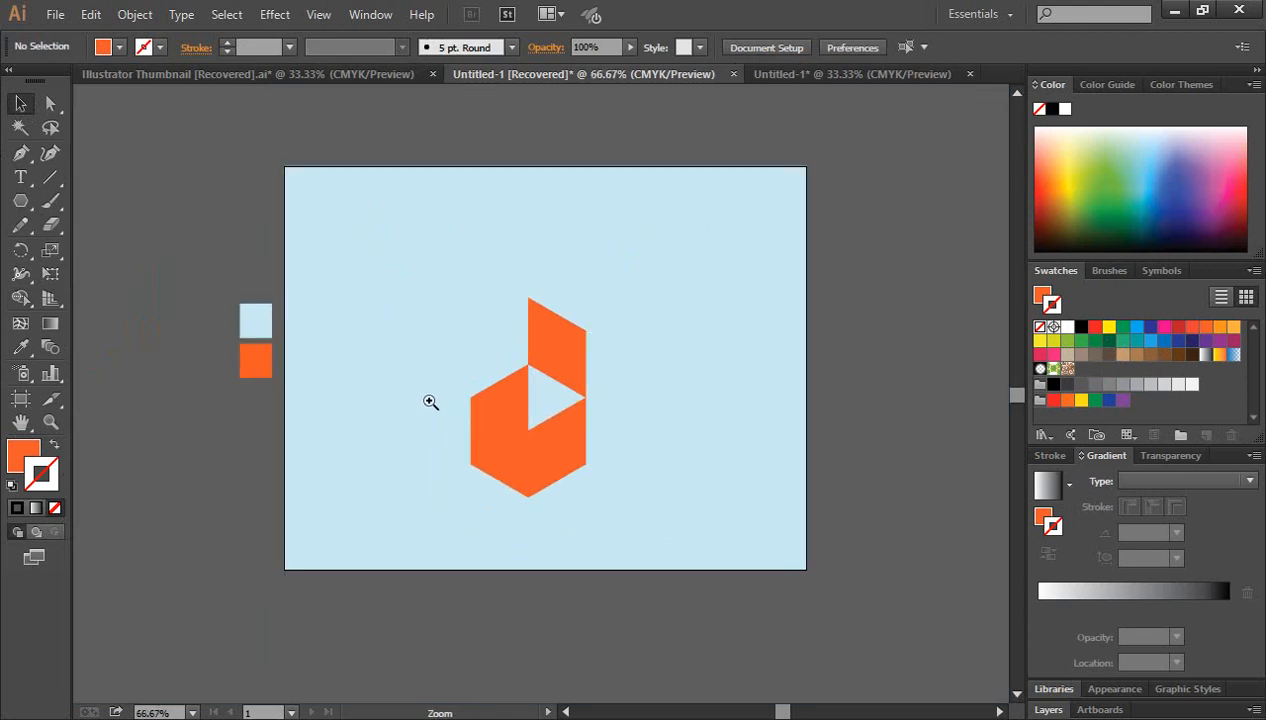
pyautogui.click(430, 401)
pyautogui.click(288, 336)
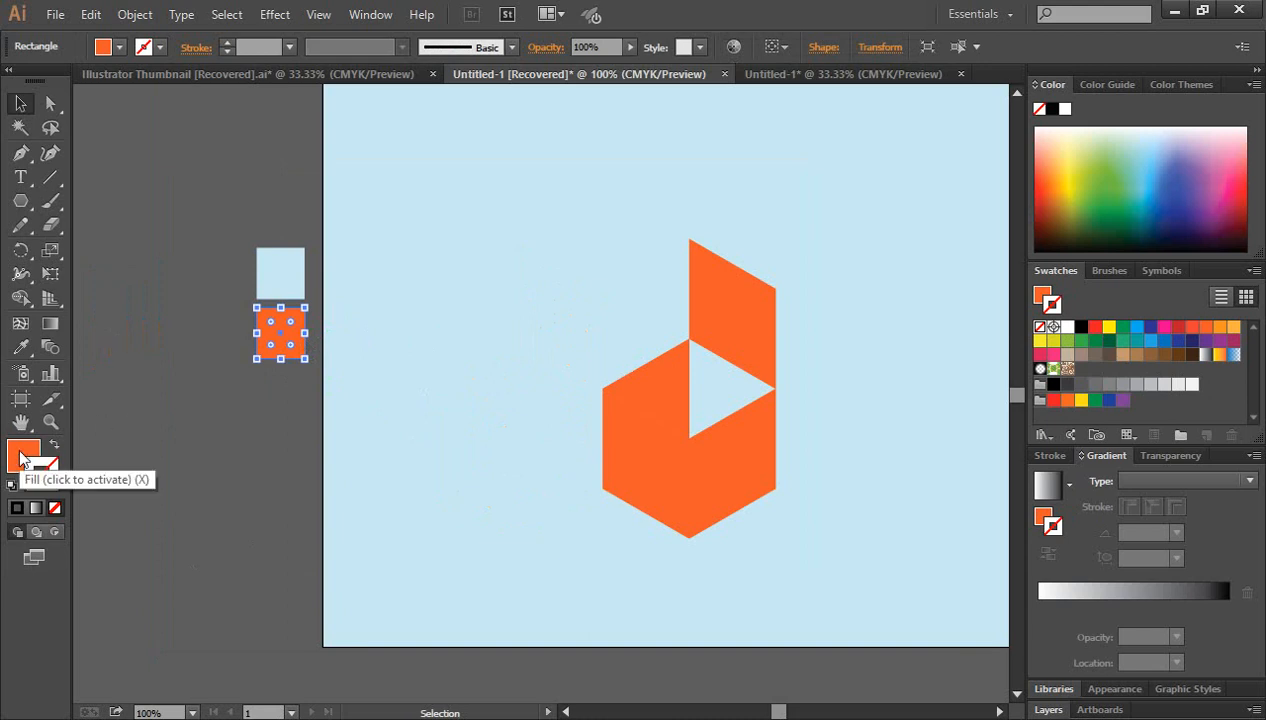
pyautogui.click(112, 438)
pyautogui.click(663, 390)
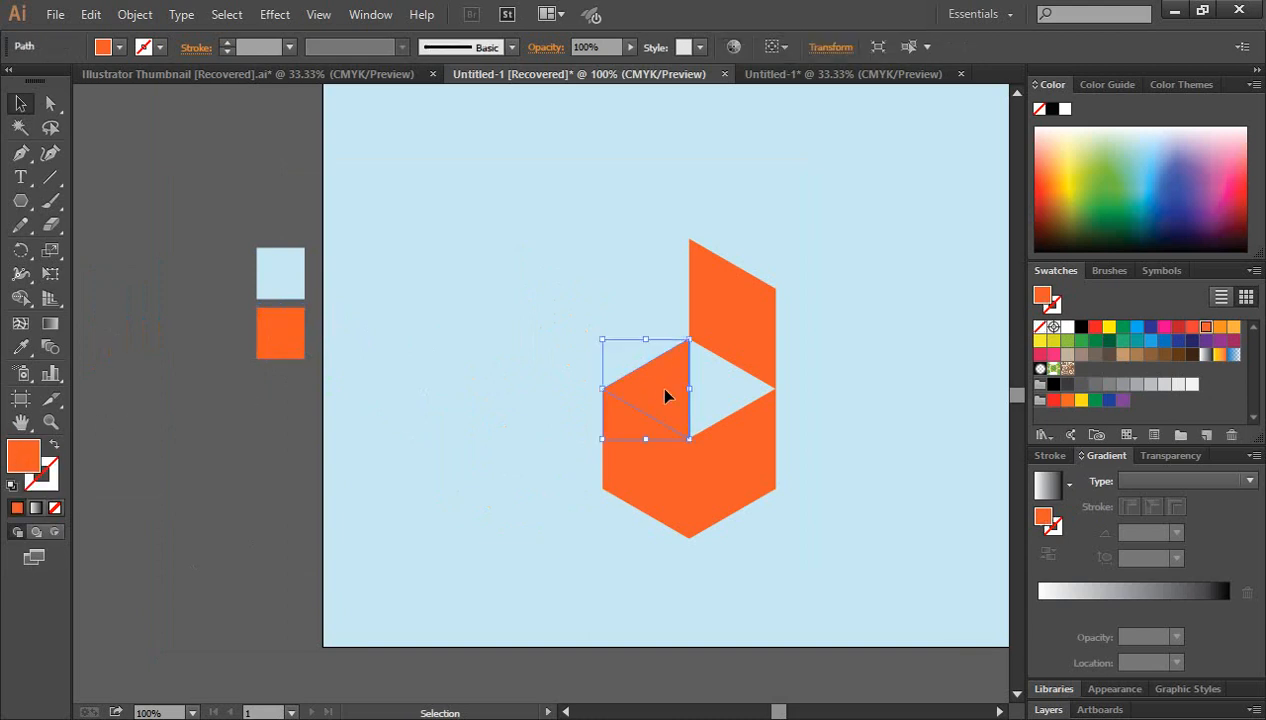
pyautogui.click(20, 347)
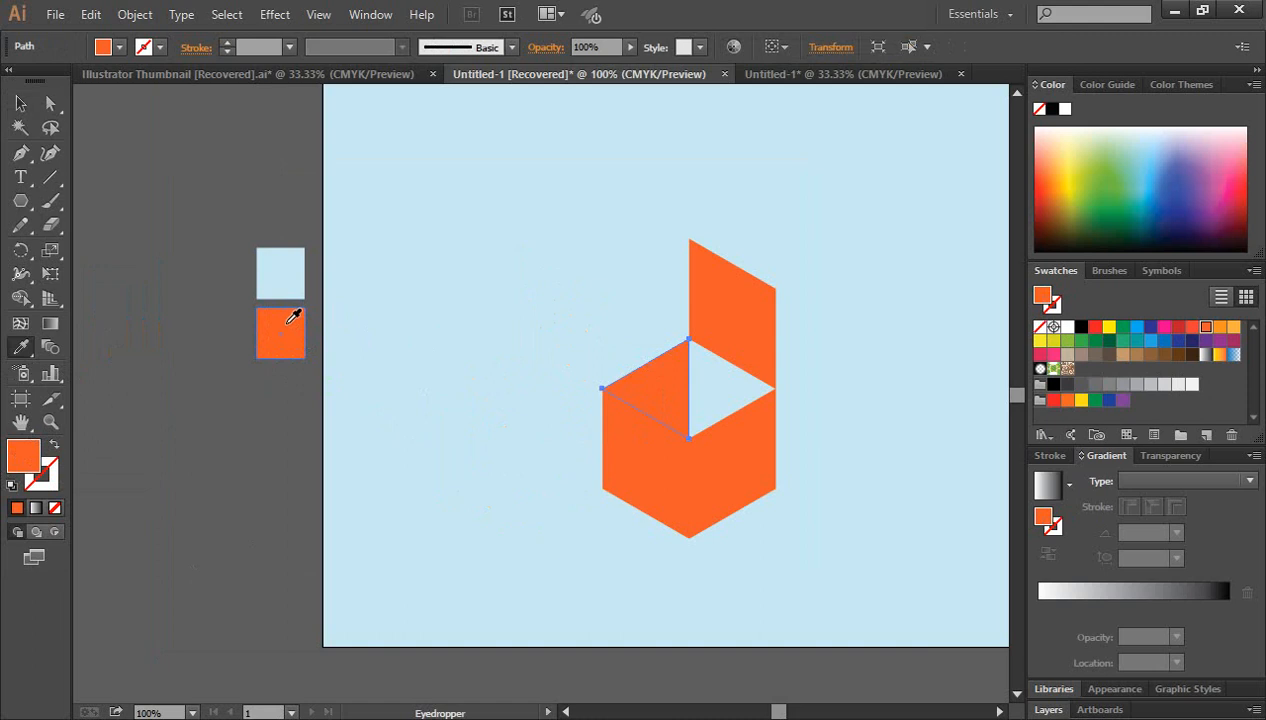
pyautogui.click(288, 322)
pyautogui.click(22, 104)
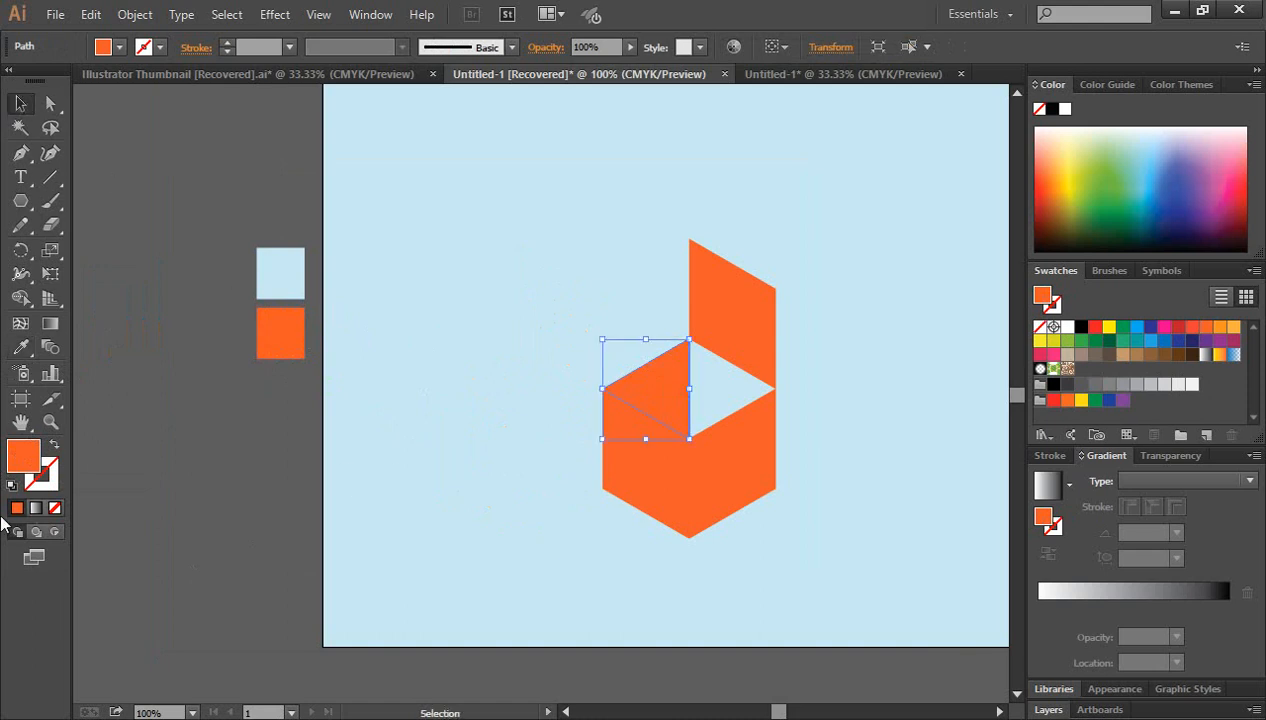
# - Check the hex code of the fill colour on the diamond's left half in the Color Picker
pyautogui.click(540, 362)
pyautogui.click(660, 398)
pyautogui.doubleClick(27, 465)
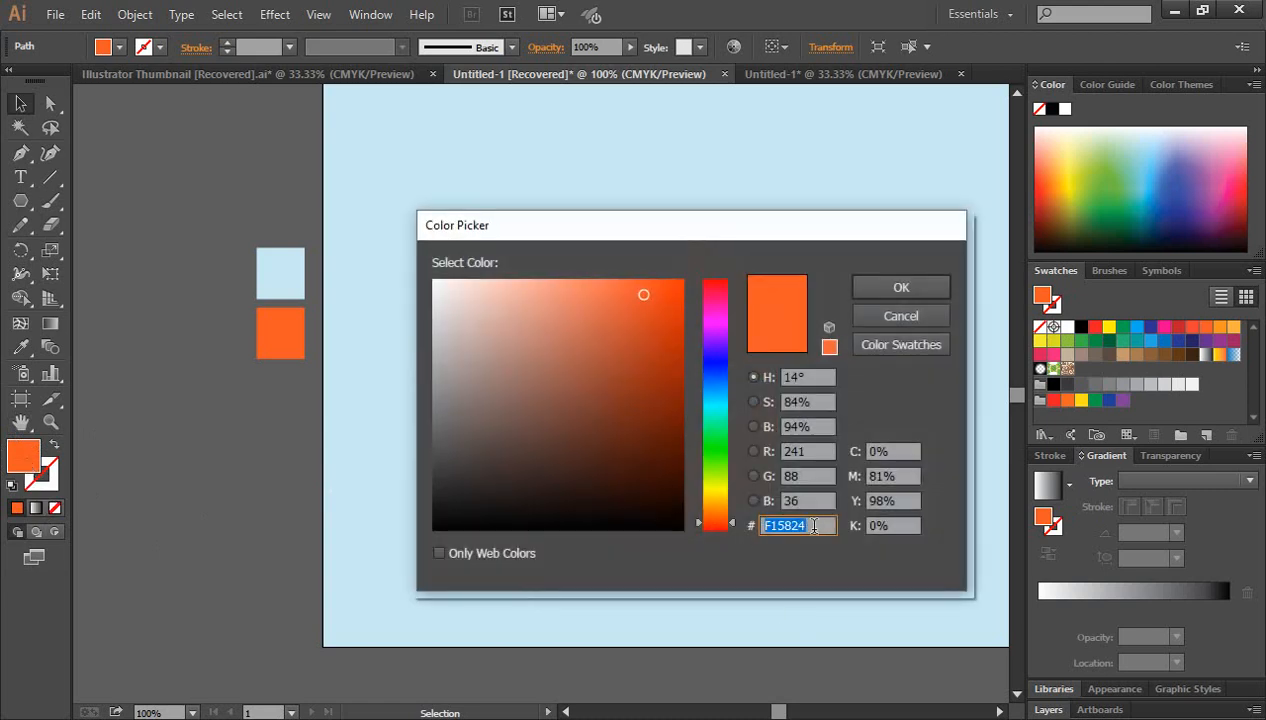
pyautogui.click(814, 526)
pyautogui.moveTo(764, 525); pyautogui.dragTo(807, 529)
pyautogui.click(809, 527)
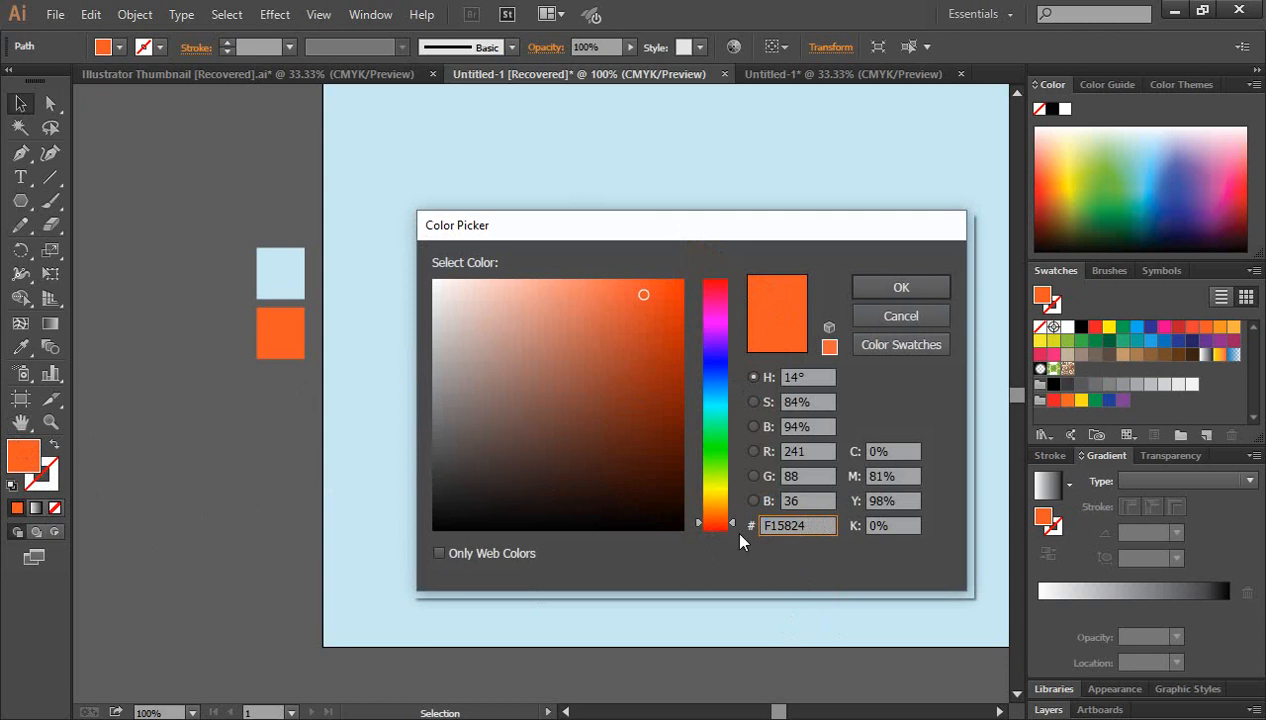
pyautogui.click(901, 287)
pyautogui.click(870, 490)
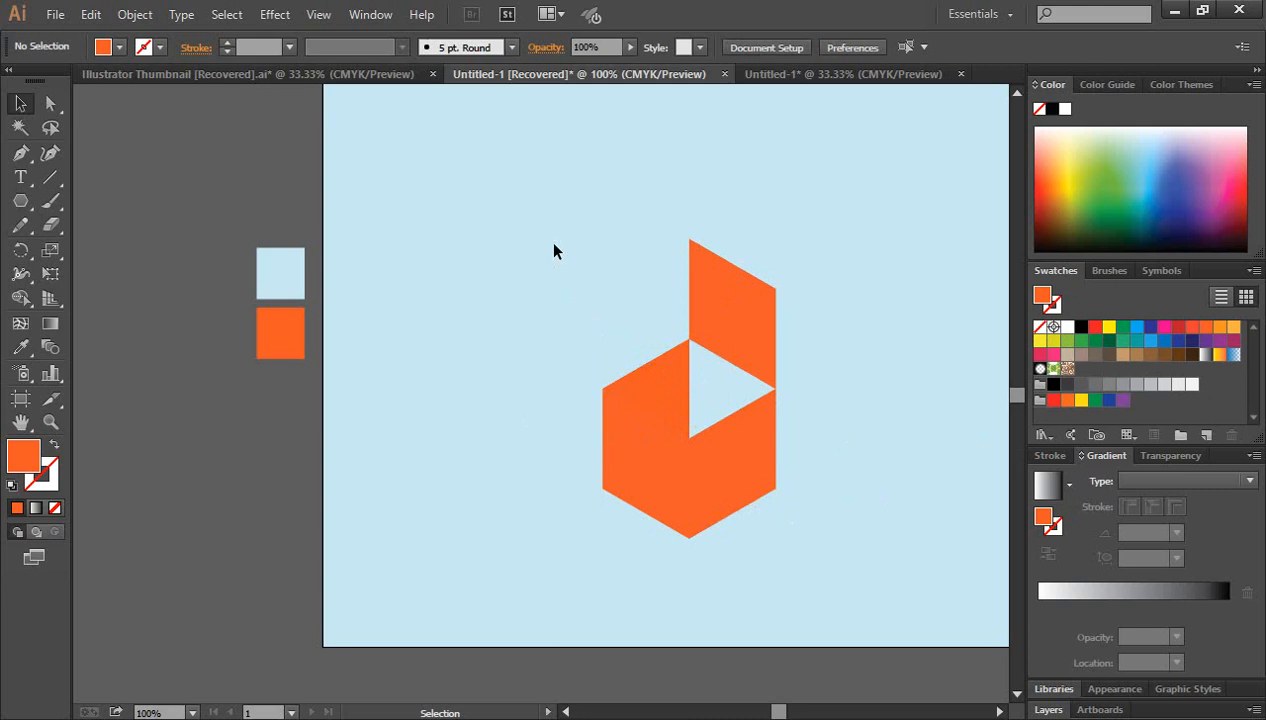
# - Scale the whole icon down to about 85% and shift it left on the artboard, leaving room for text beside it
pyautogui.moveTo(555, 250); pyautogui.dragTo(816, 532)
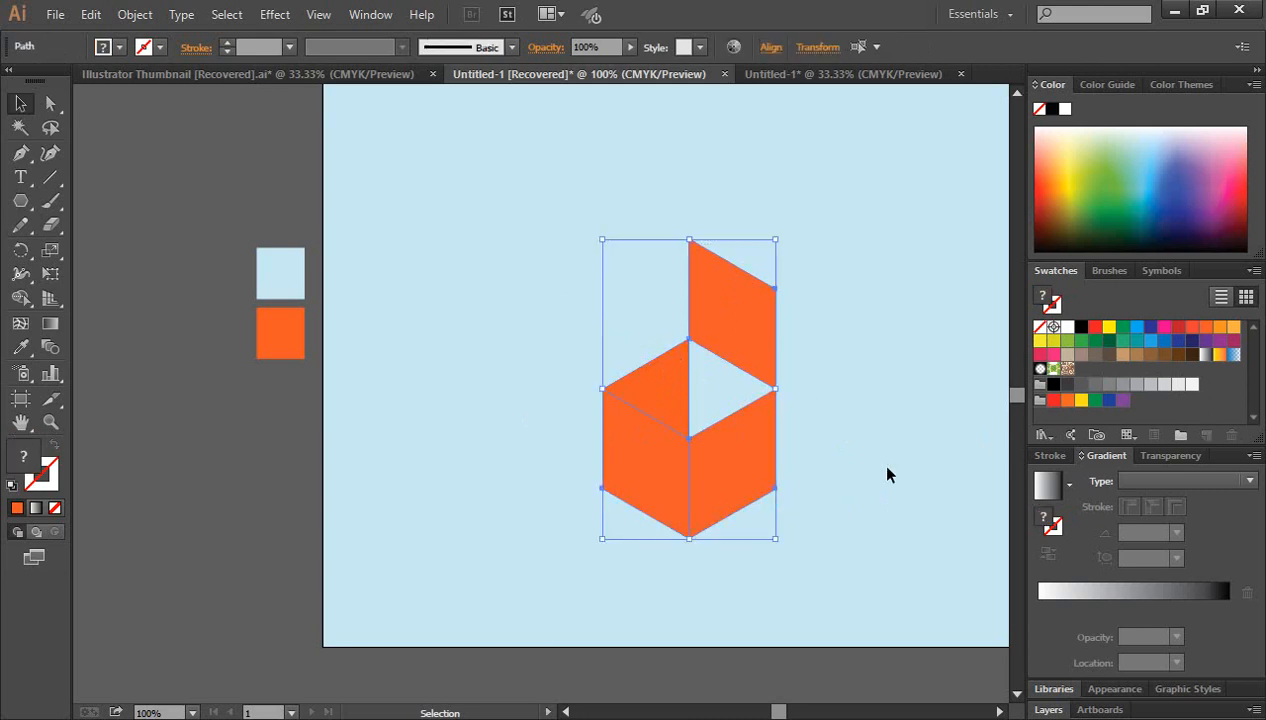
pyautogui.click(886, 474)
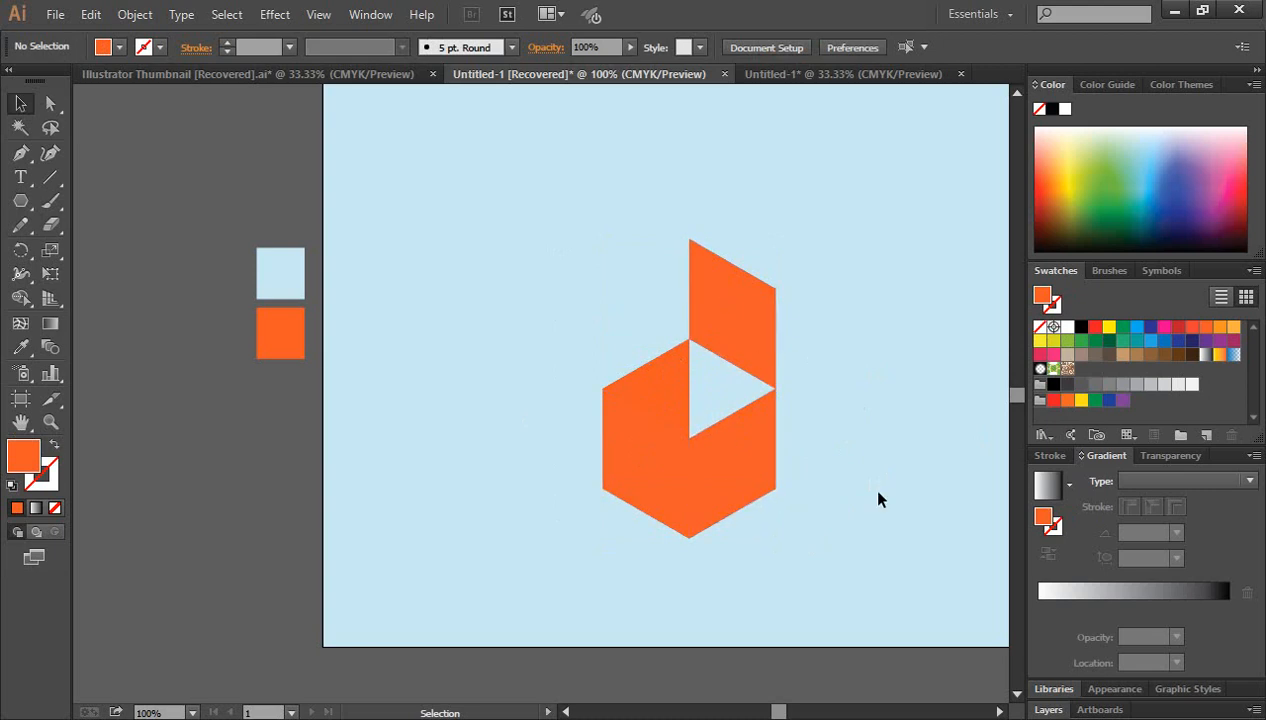
pyautogui.keyDown('ctrl'); pyautogui.keyDown('space'); pyautogui.click(848, 412); pyautogui.keyUp('space'); pyautogui.keyUp('ctrl')
pyautogui.moveTo(627, 511); pyautogui.dragTo(771, 520)
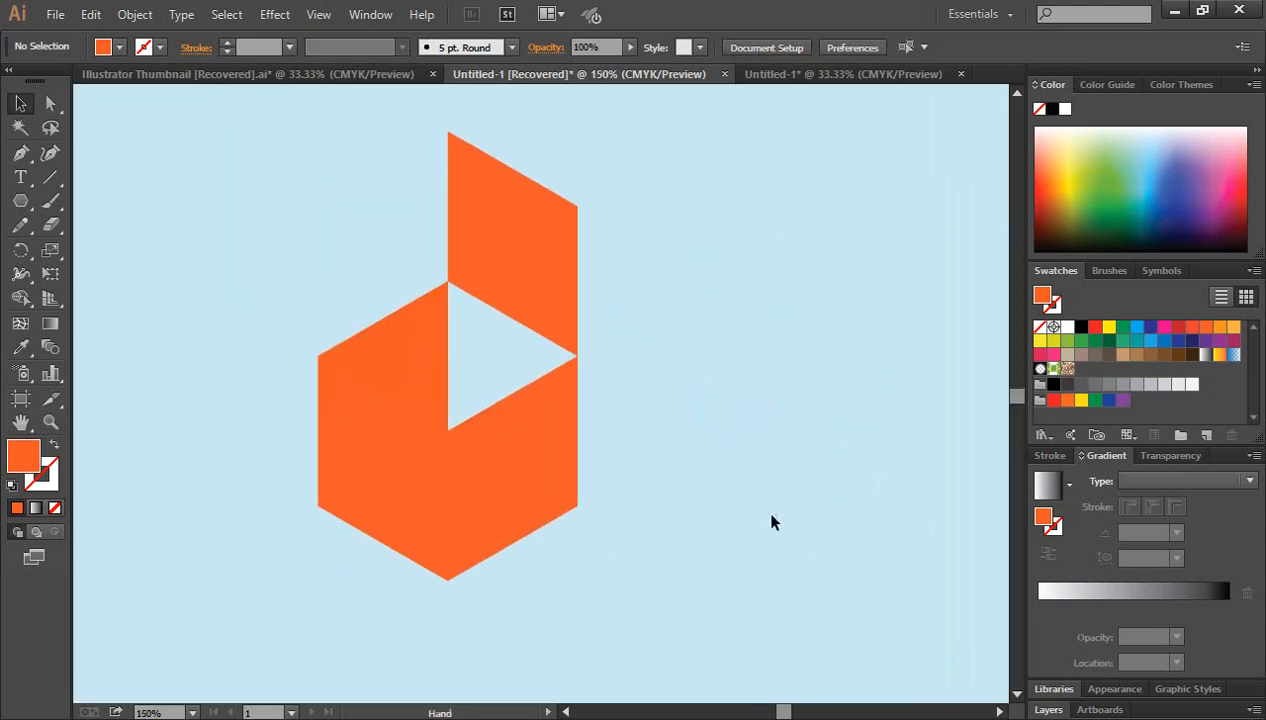
pyautogui.moveTo(242, 159); pyautogui.dragTo(647, 601)
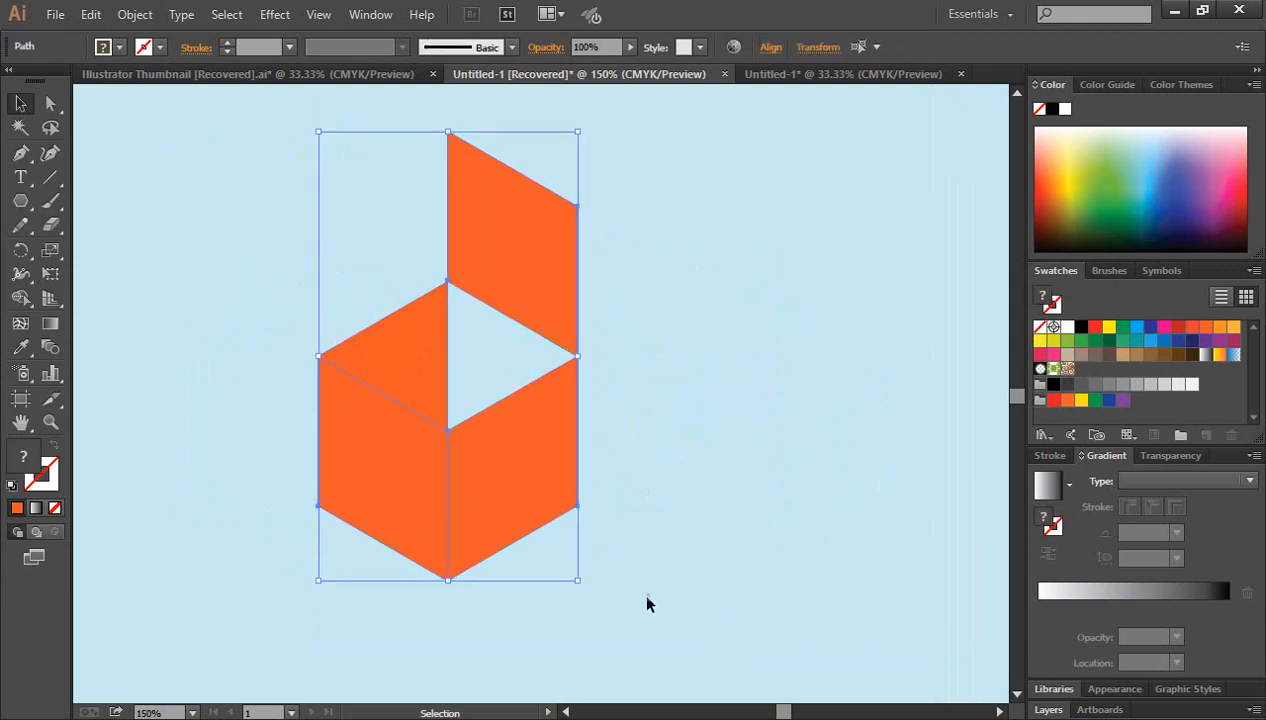
pyautogui.moveTo(576, 582); pyautogui.dragTo(537, 531)
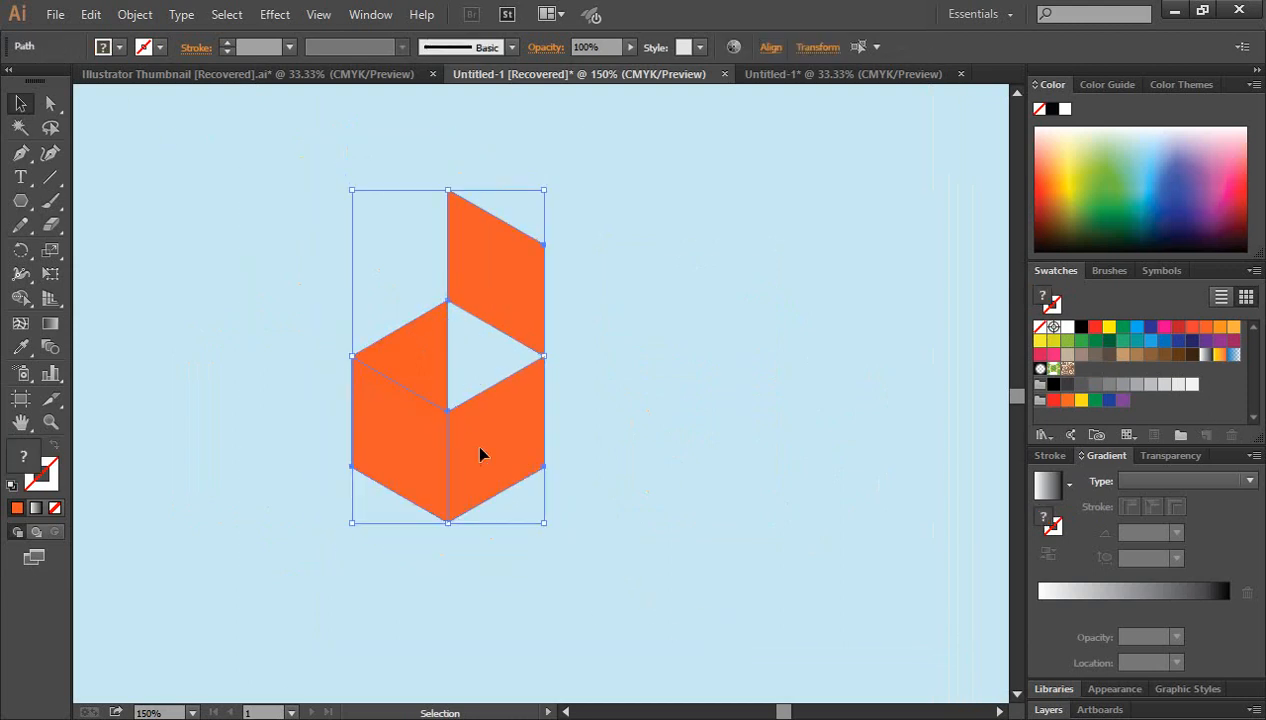
pyautogui.moveTo(490, 450); pyautogui.dragTo(393, 455)
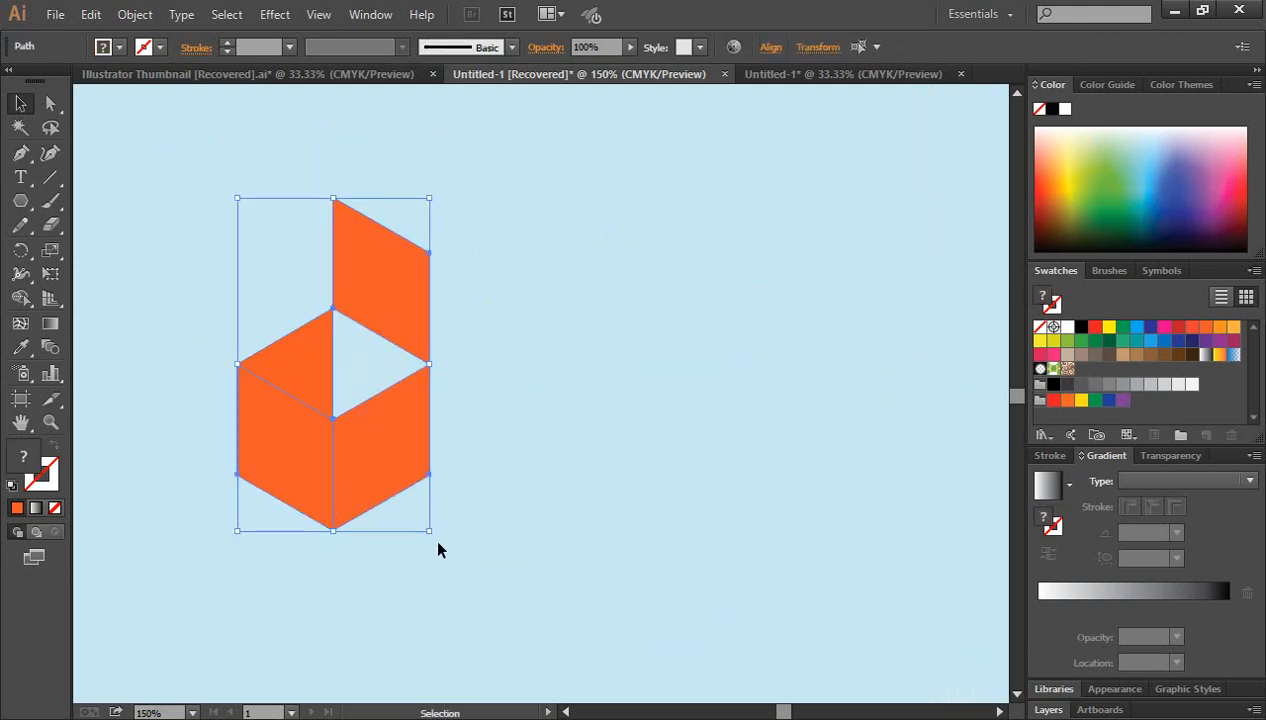
pyautogui.moveTo(430, 527); pyautogui.dragTo(445, 551)
pyautogui.click(537, 531)
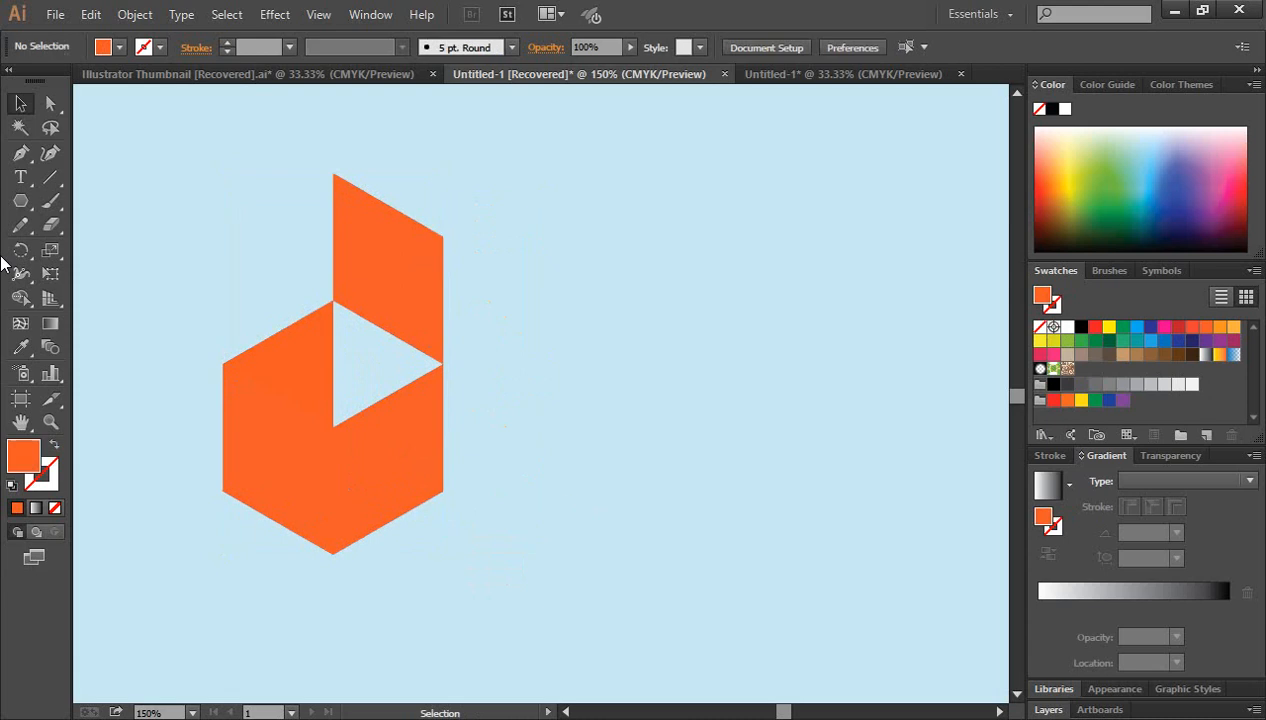
# - Add the text "Daraz" in Arial Bold to the right of the icon and enlarge it to about 98 pt
pyautogui.click(20, 177)
pyautogui.click(580, 378)
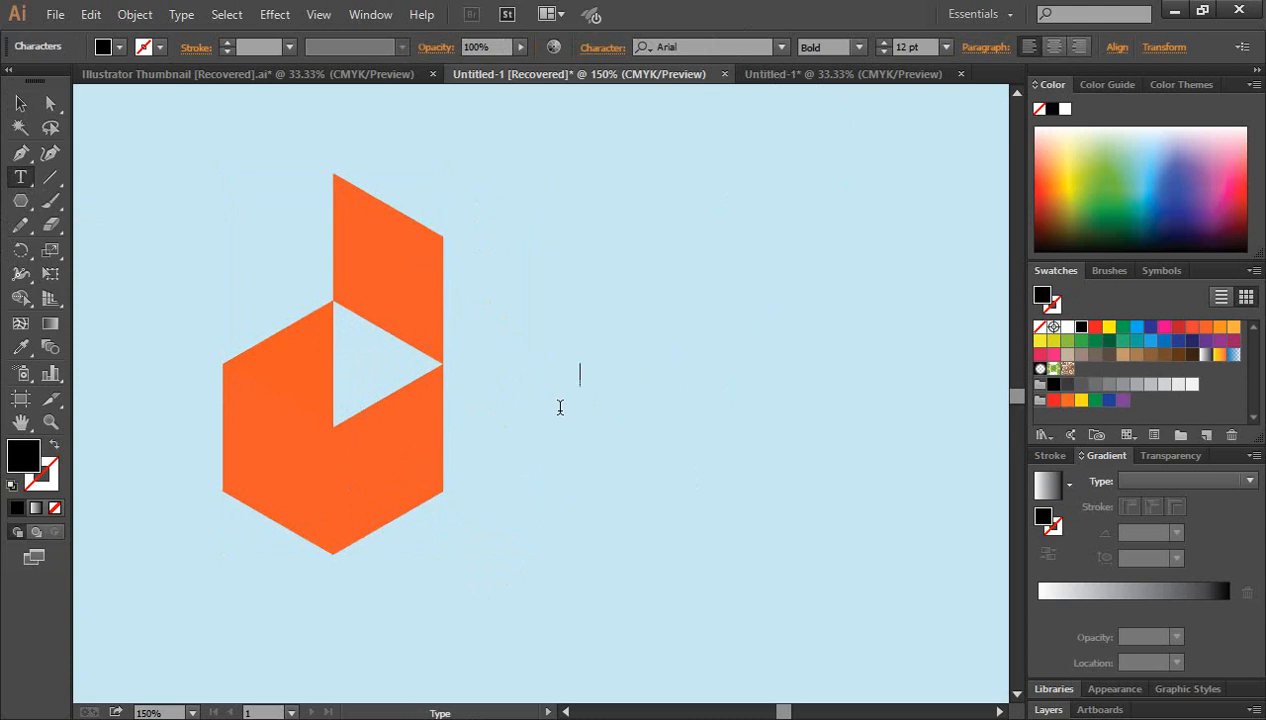
pyautogui.write('Daraz')
pyautogui.click(20, 103)
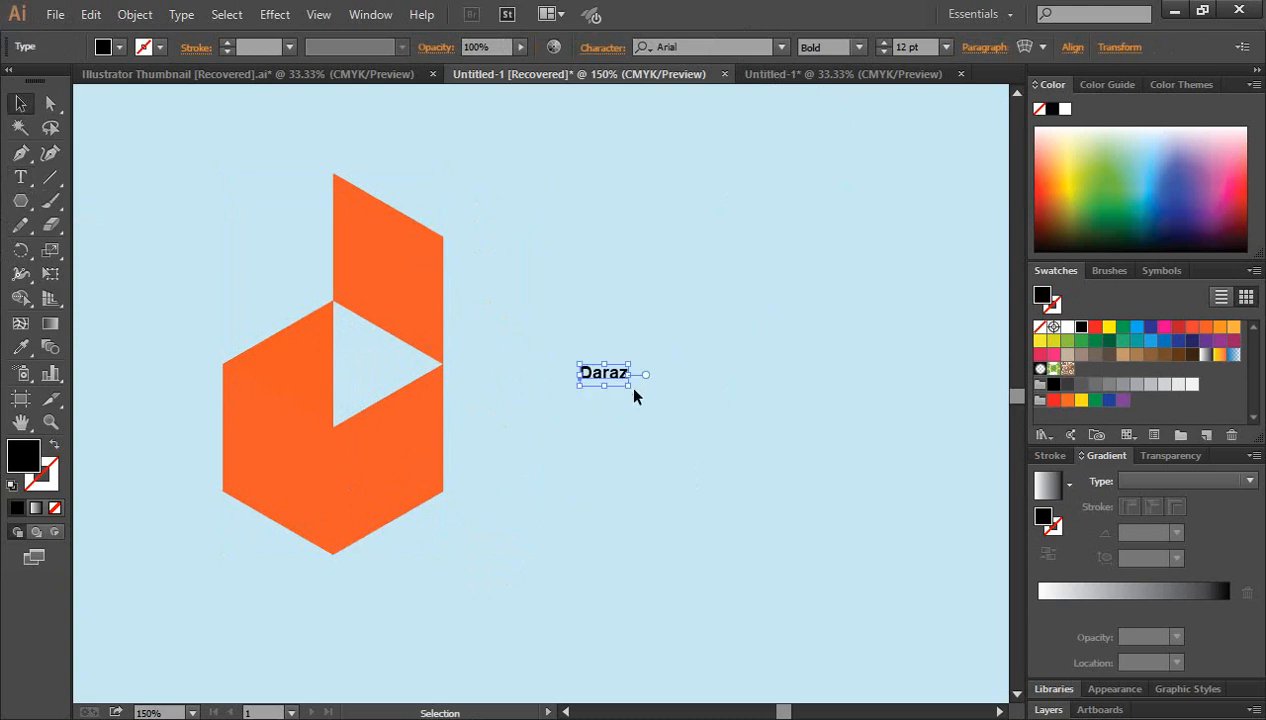
pyautogui.moveTo(633, 390); pyautogui.dragTo(710, 419)
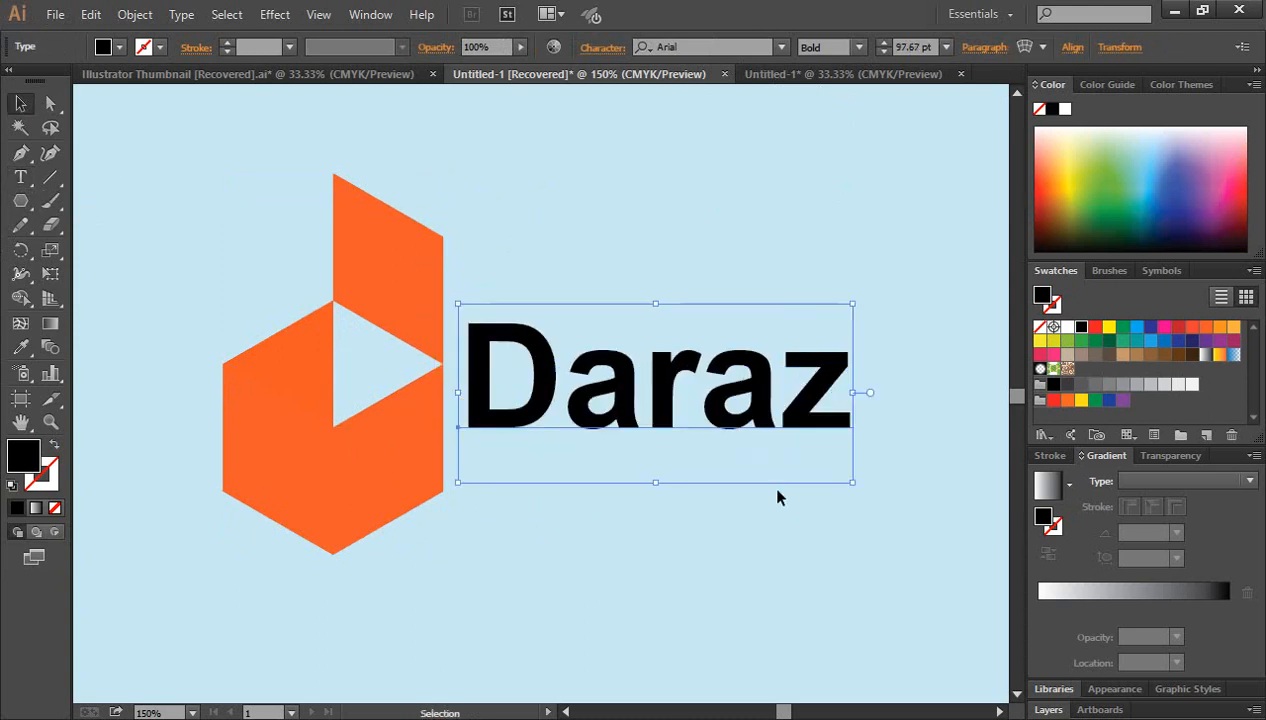
# - Colour the "Daraz" text with the icon's orange and enlarge it to about 111 pt beside the icon
pyautogui.click(19, 349)
pyautogui.click(390, 227)
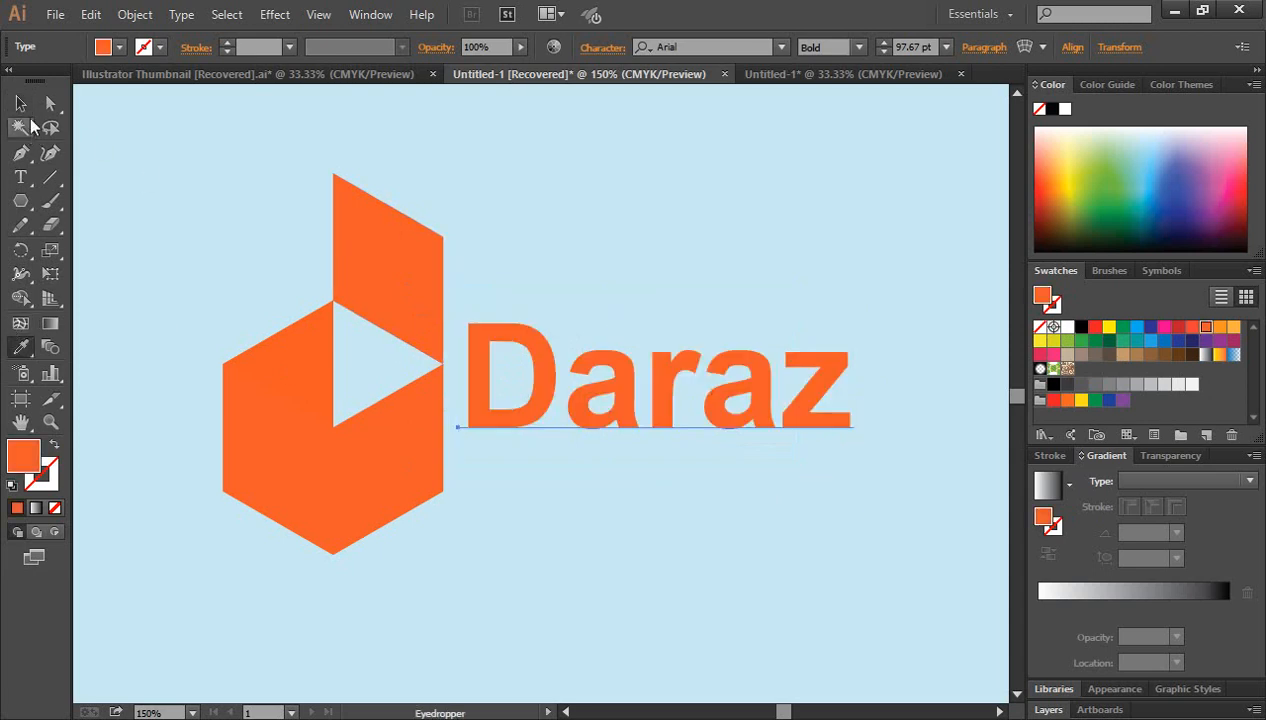
pyautogui.click(20, 103)
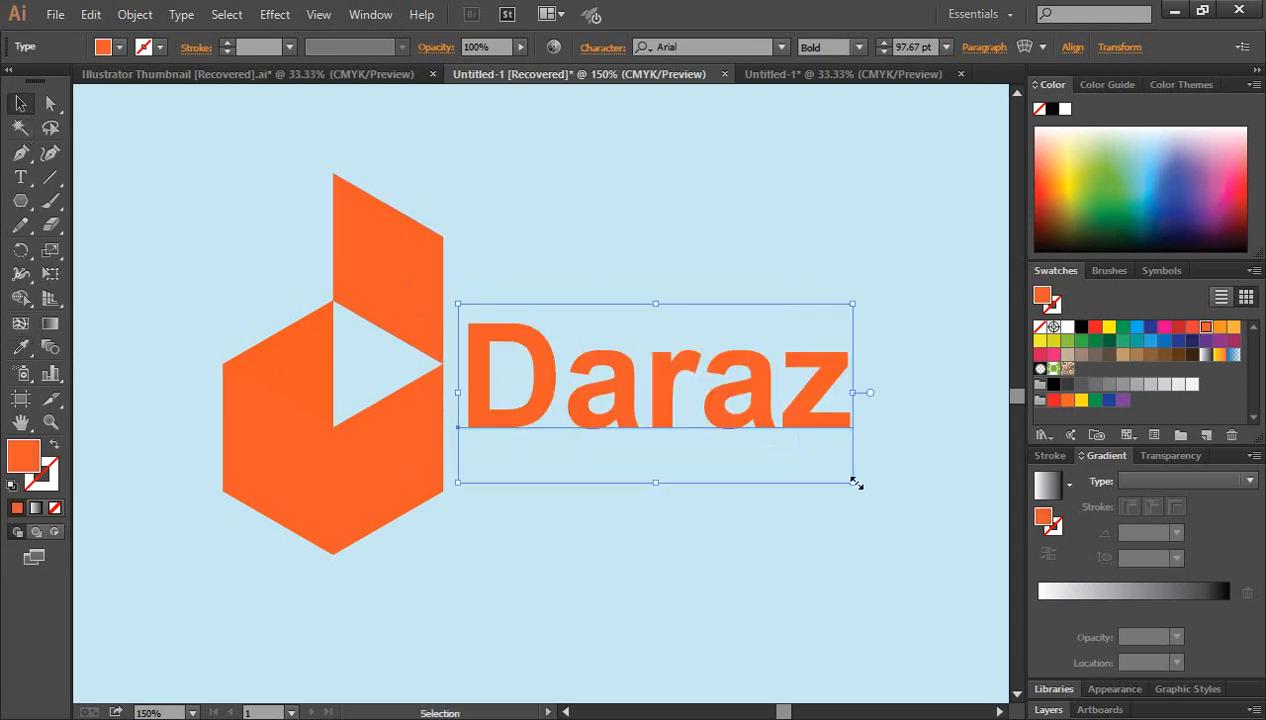
pyautogui.moveTo(855, 483); pyautogui.dragTo(906, 506)
pyautogui.moveTo(842, 422); pyautogui.dragTo(848, 413)
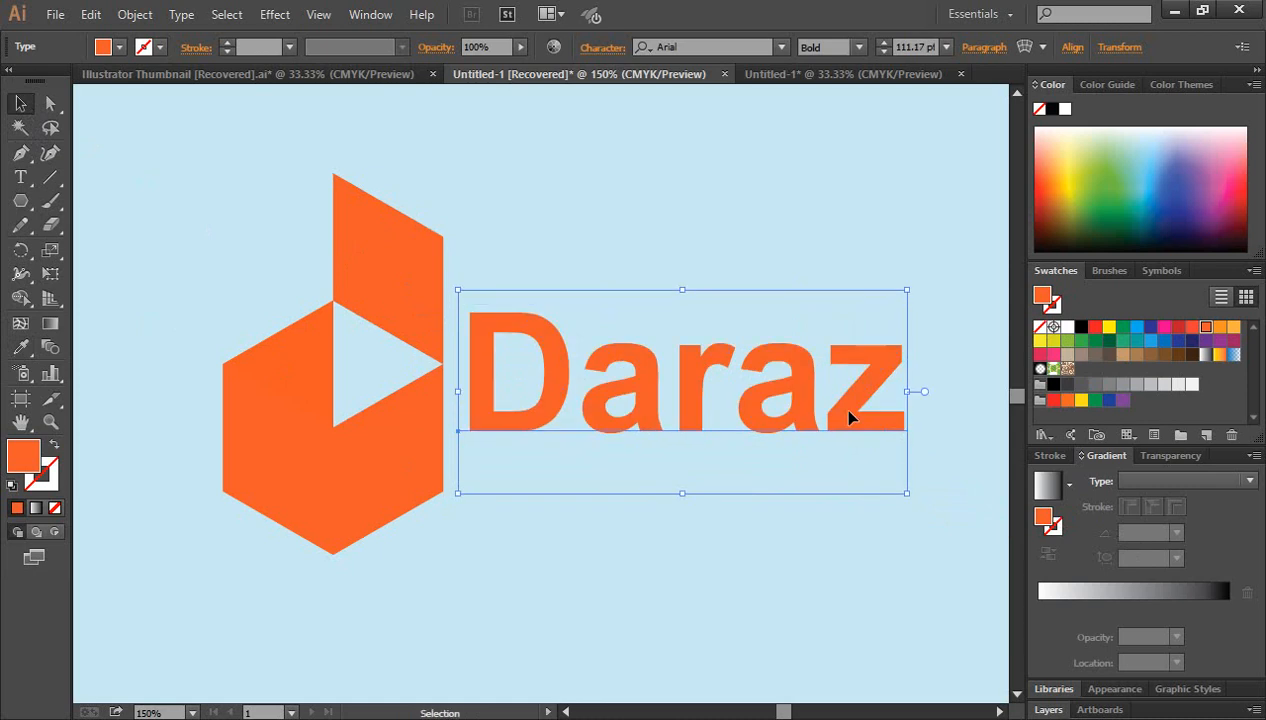
pyautogui.click(936, 572)
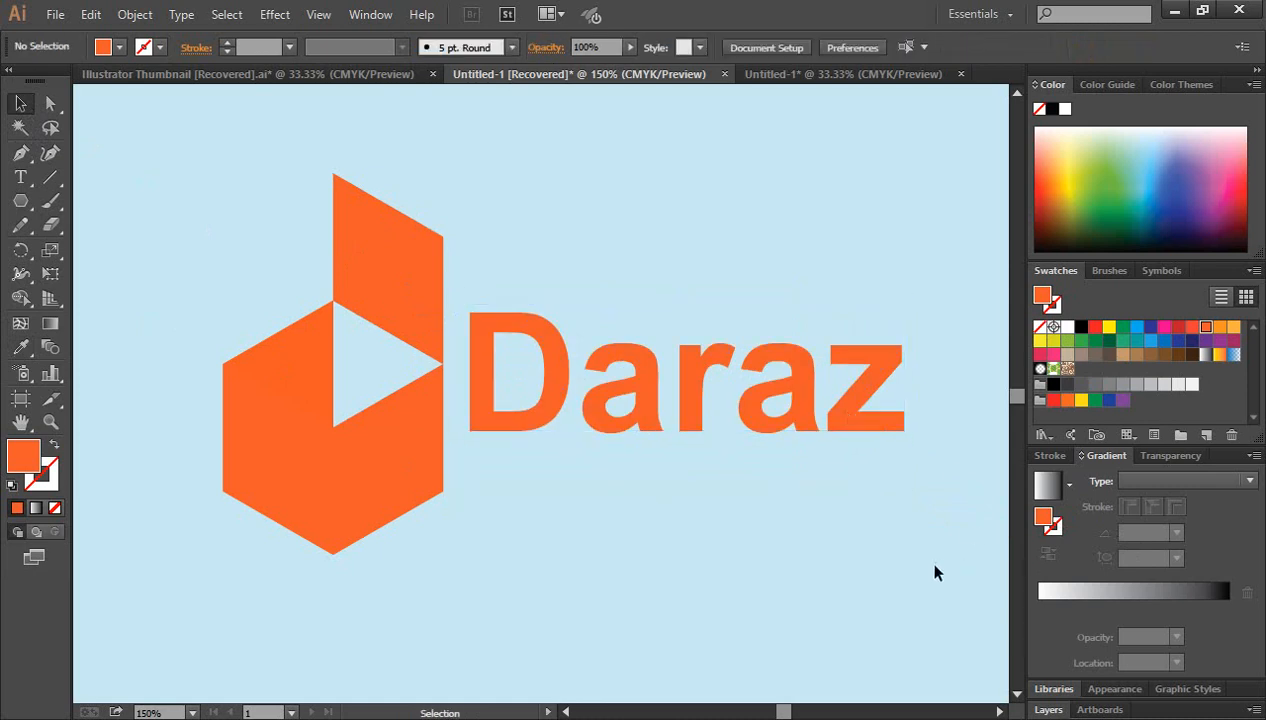
# - Add the black tagline text "Discover the new Daraz 2023" in 12 pt Arial Bold below the "Daraz" wordmark
pyautogui.click(20, 177)
pyautogui.click(579, 604)
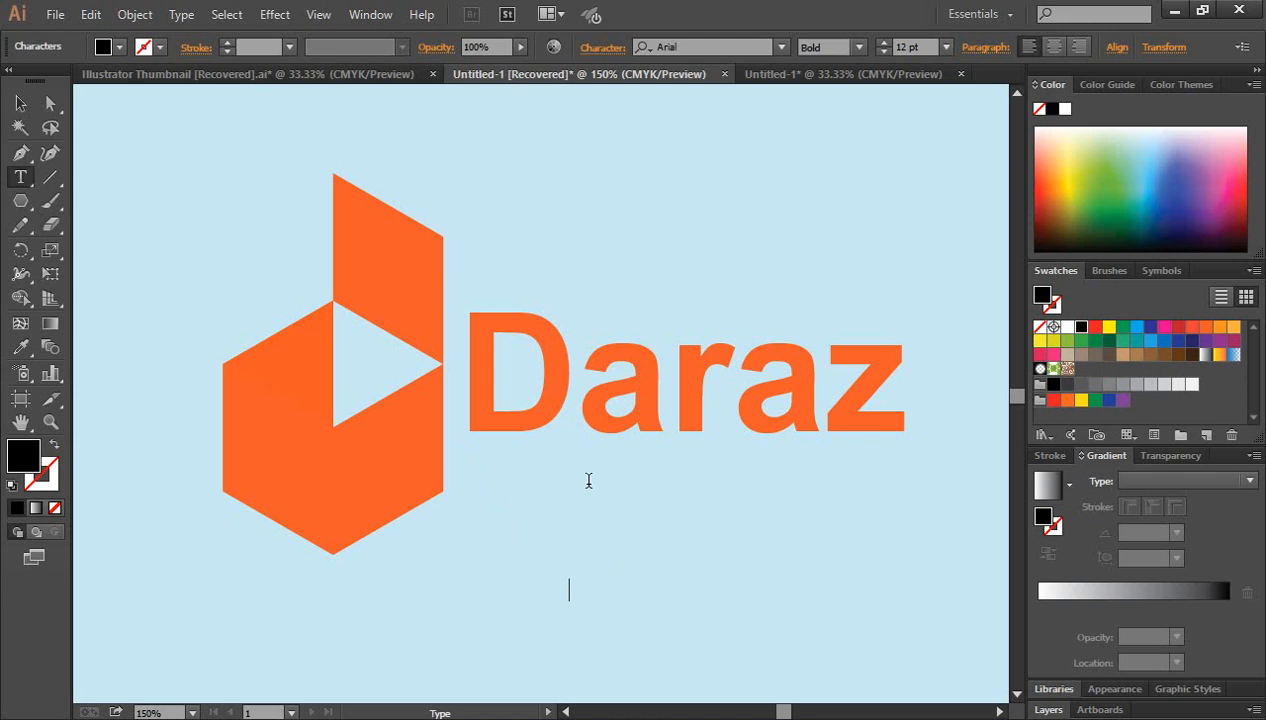
pyautogui.press('Escape')
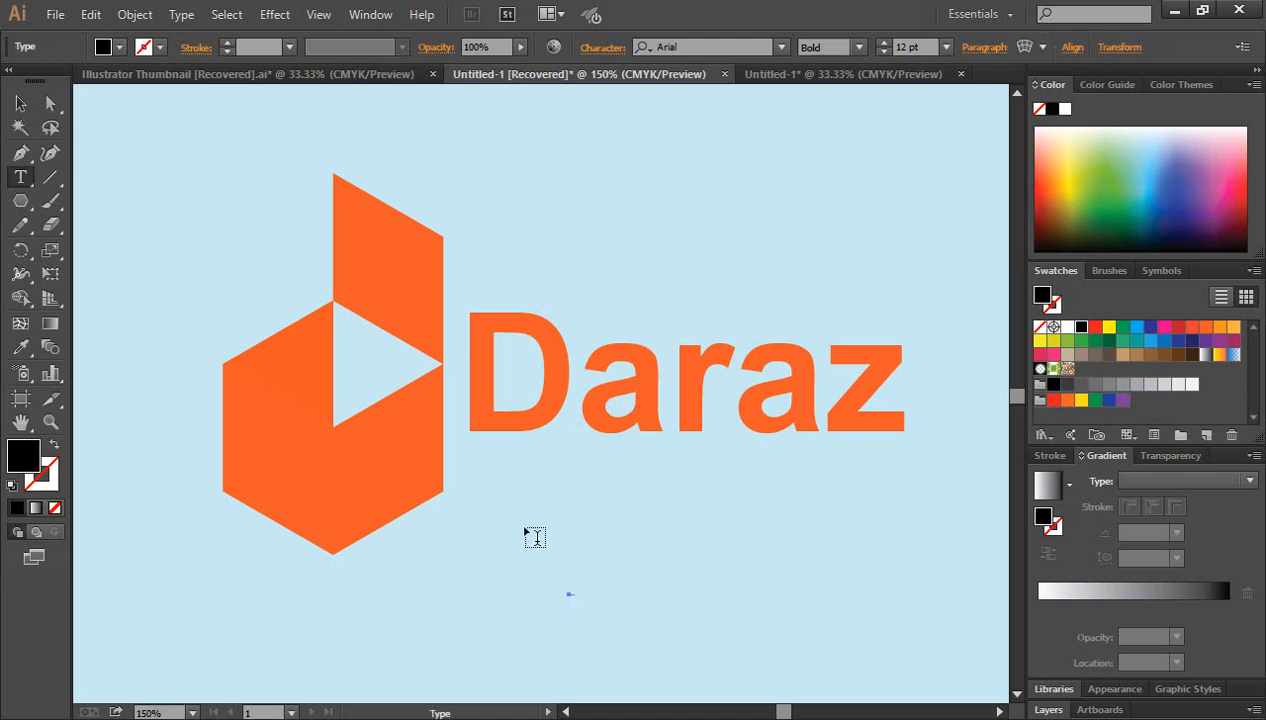
pyautogui.click(770, 582)
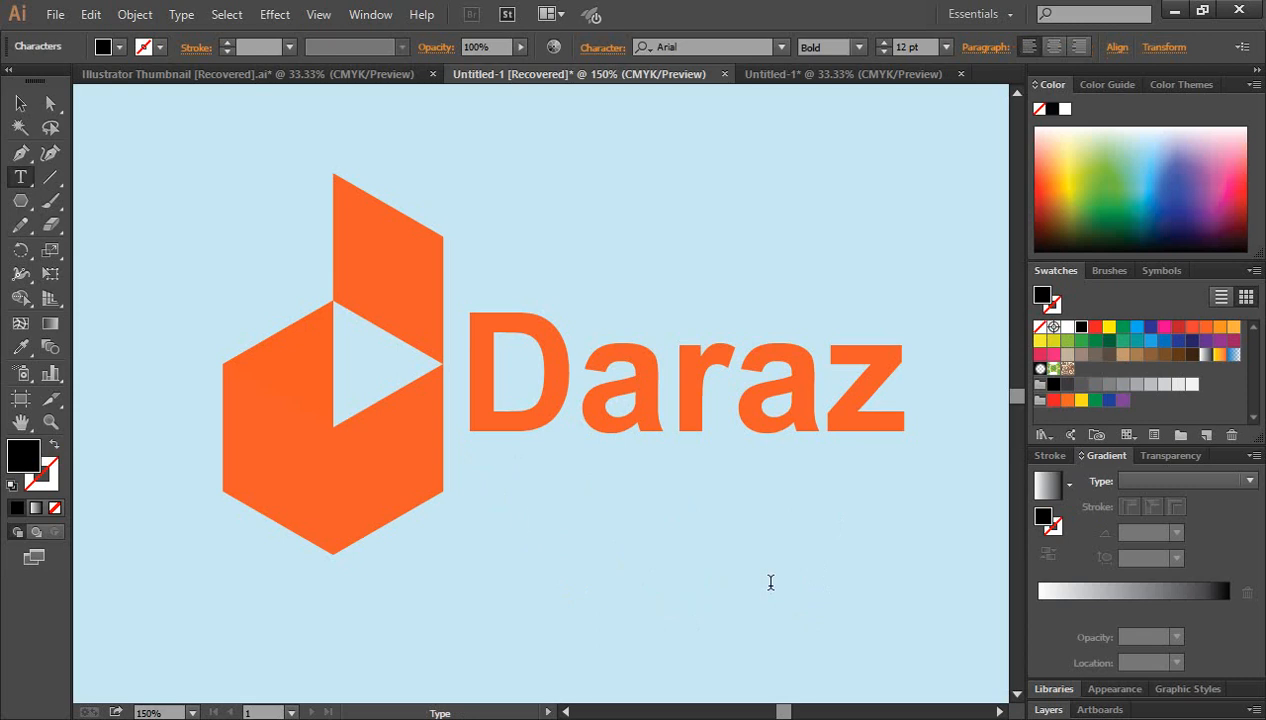
pyautogui.write('Discover the')
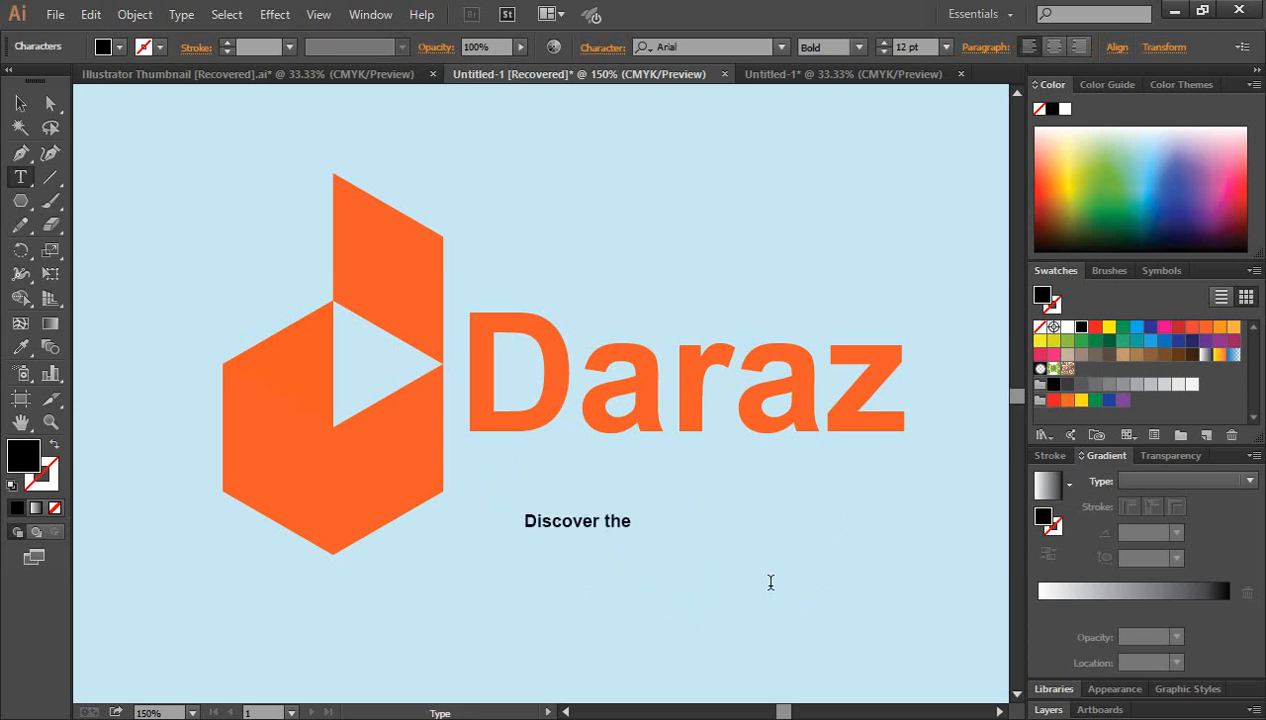
pyautogui.write(' new Daraz')
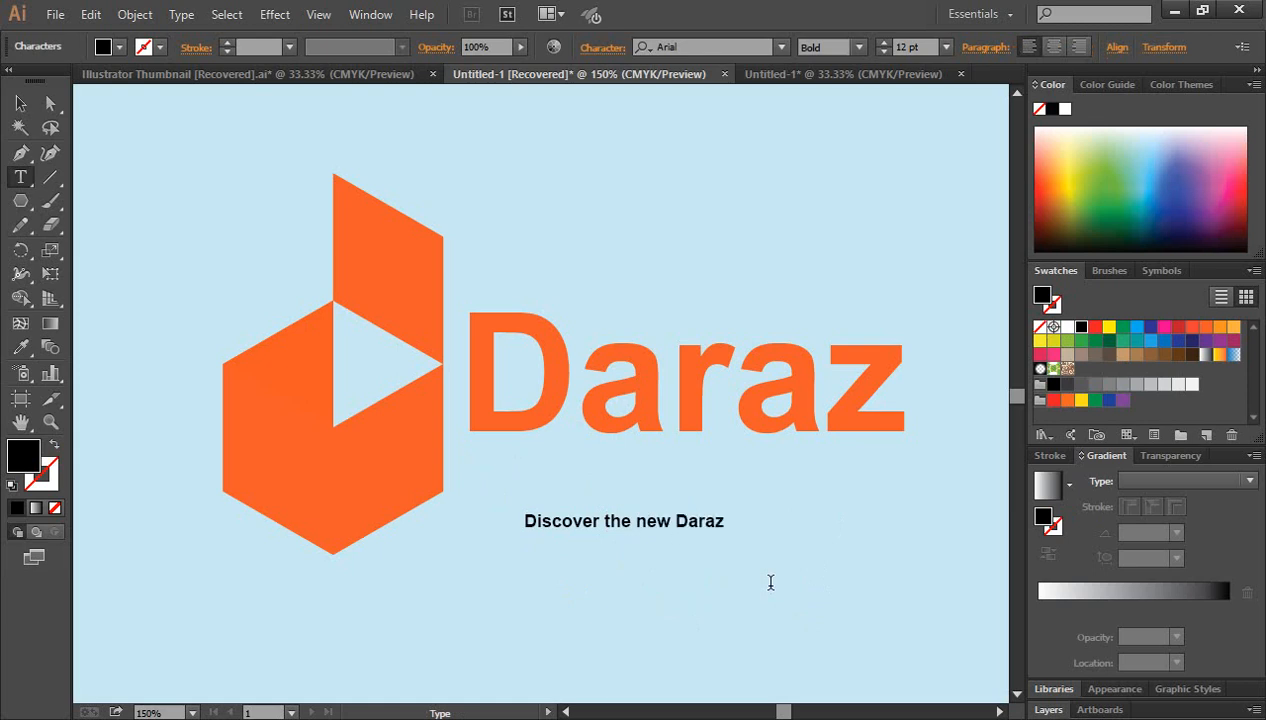
pyautogui.write(' 2023')
pyautogui.click(19, 103)
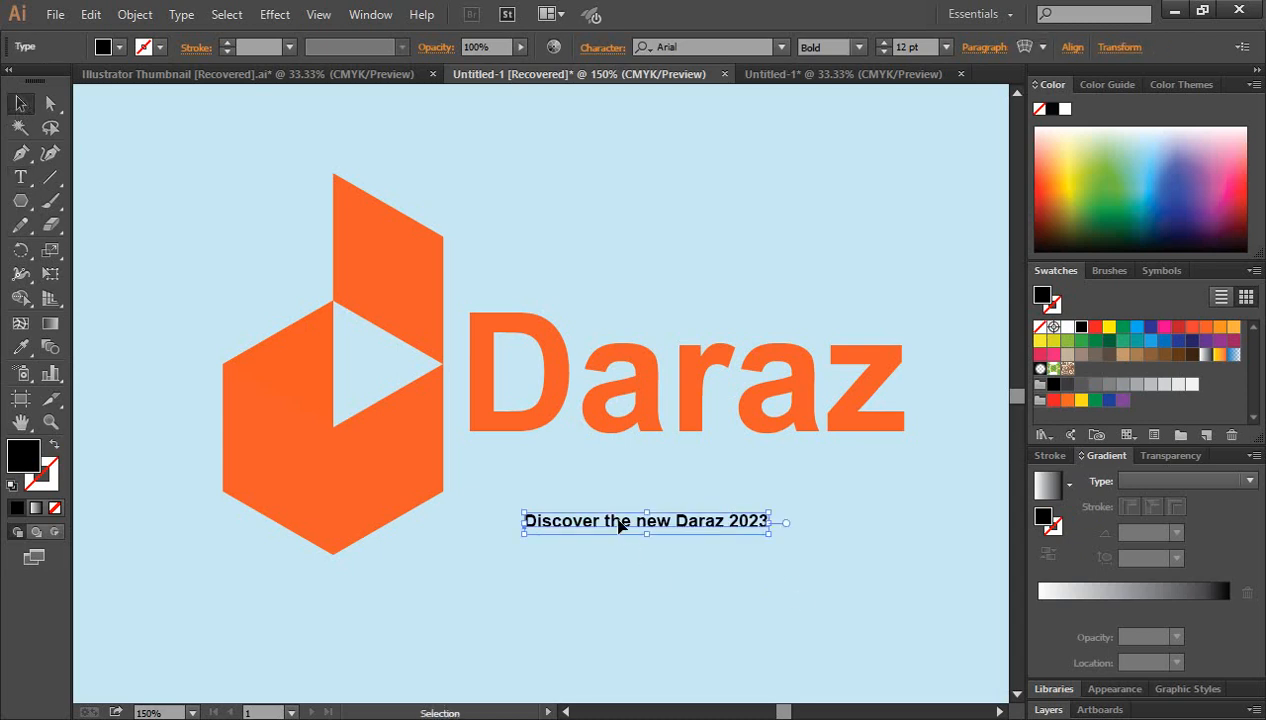
# - Move the tagline directly under "Daraz", aligned with its left edge, and enlarge it to about 21 pt to match the wordmark's width
pyautogui.moveTo(620, 526); pyautogui.dragTo(566, 453)
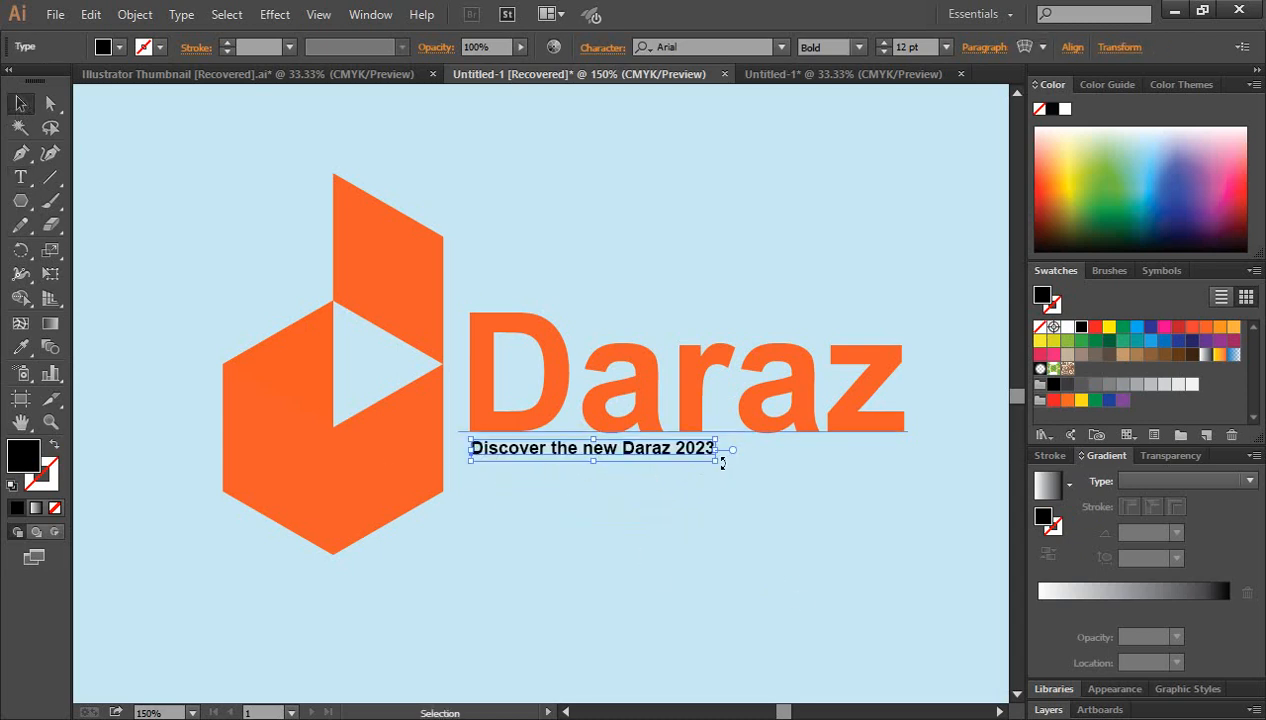
pyautogui.moveTo(719, 467); pyautogui.dragTo(907, 521)
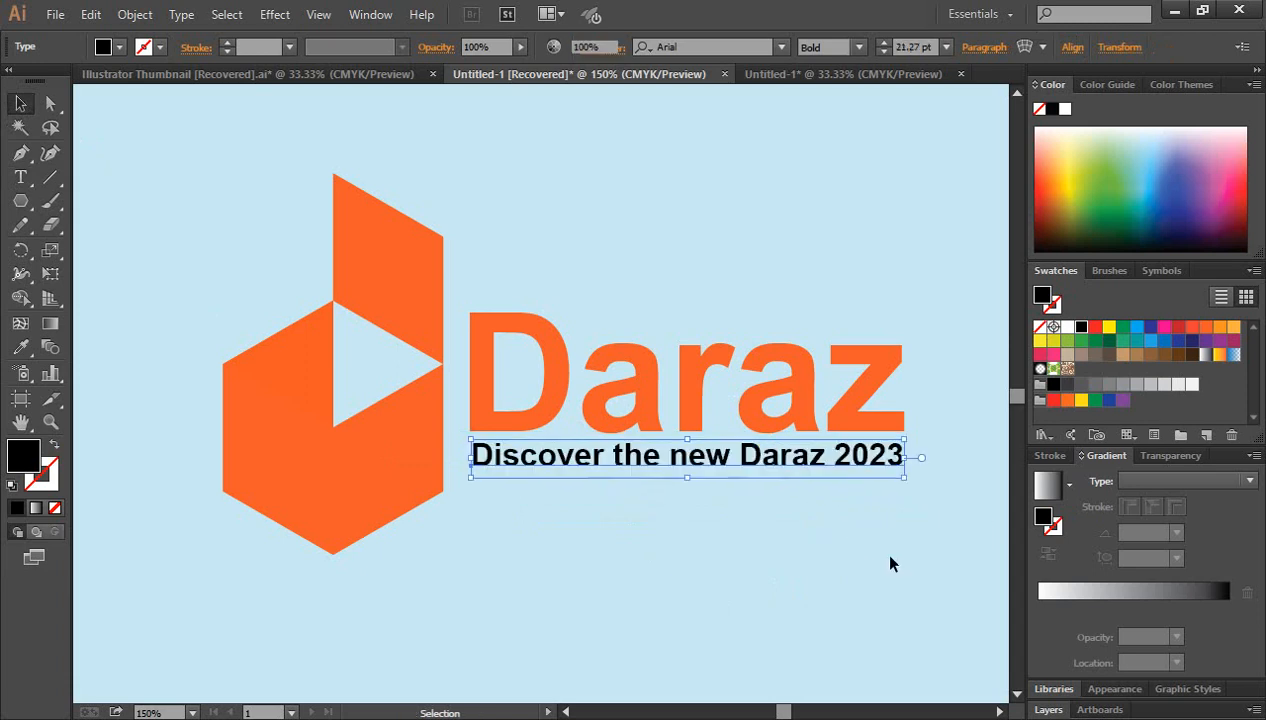
pyautogui.click(891, 562)
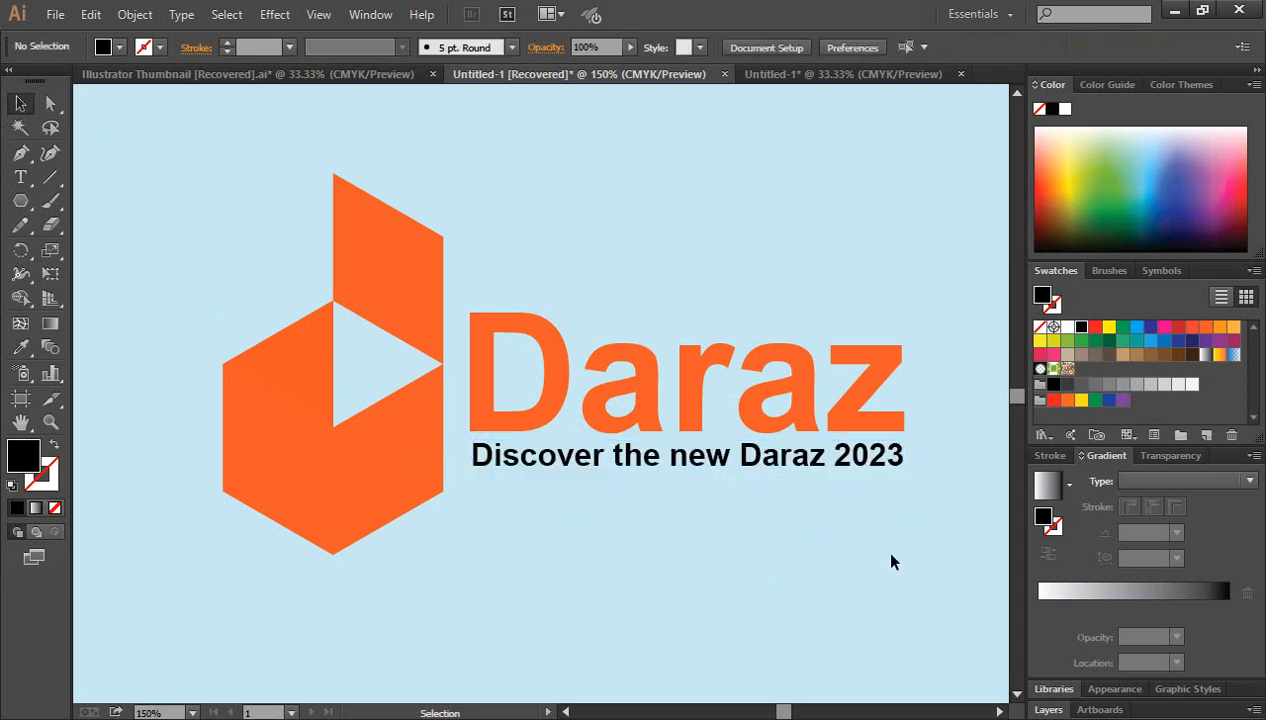
# - Capitalise the "n" of "new" in the tagline so it reads "Discover the New Daraz 2023"
pyautogui.click(20, 177)
pyautogui.moveTo(669, 456); pyautogui.dragTo(689, 458)
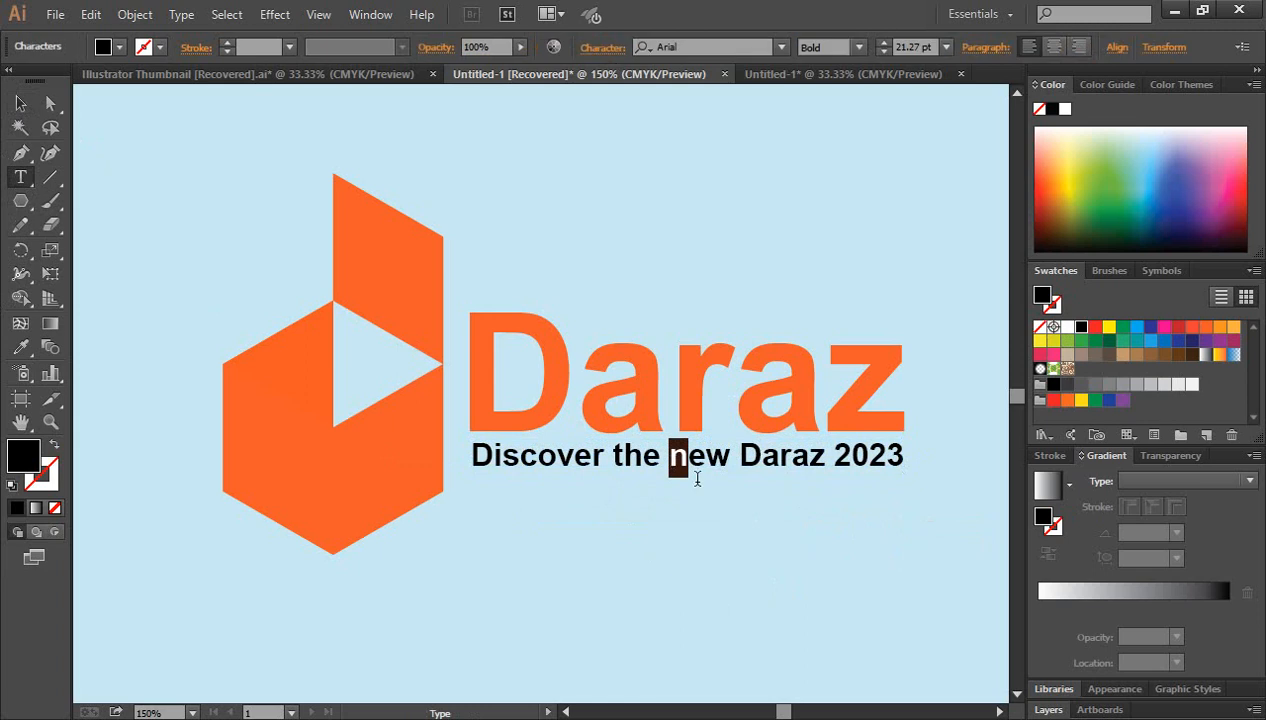
pyautogui.write('E')
pyautogui.press('BackSpace')
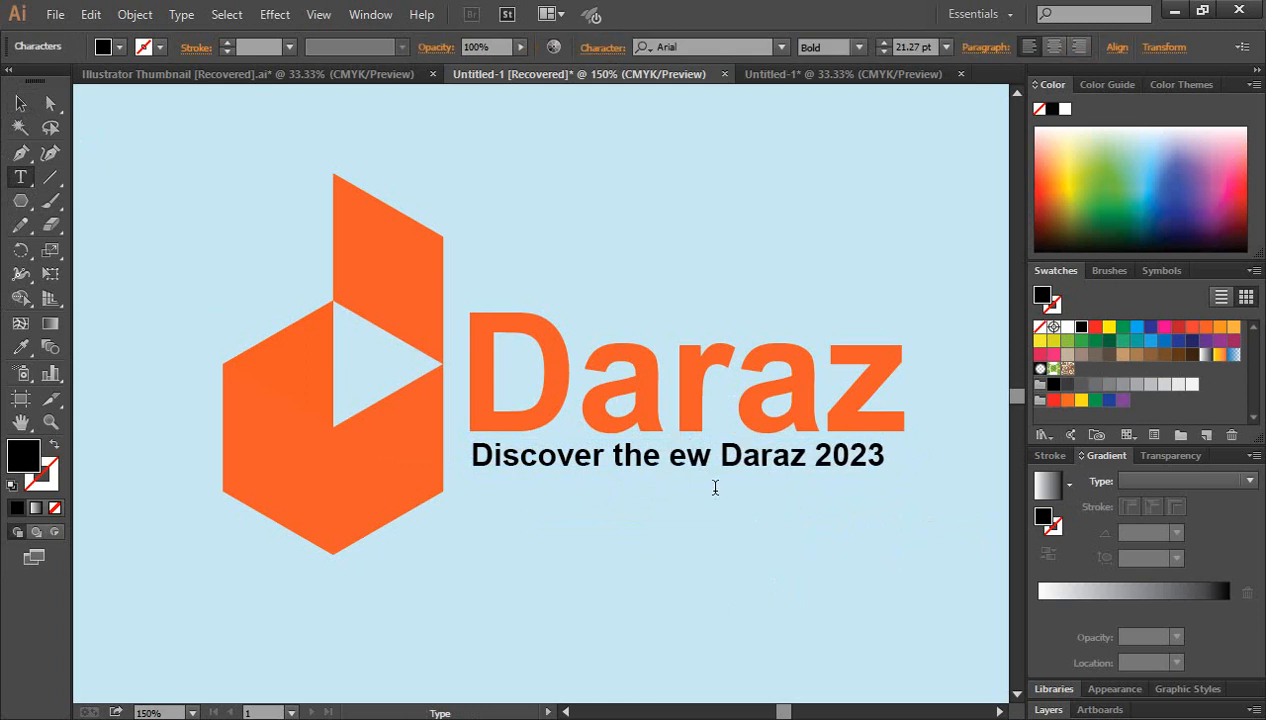
pyautogui.write('N')
pyautogui.click(20, 103)
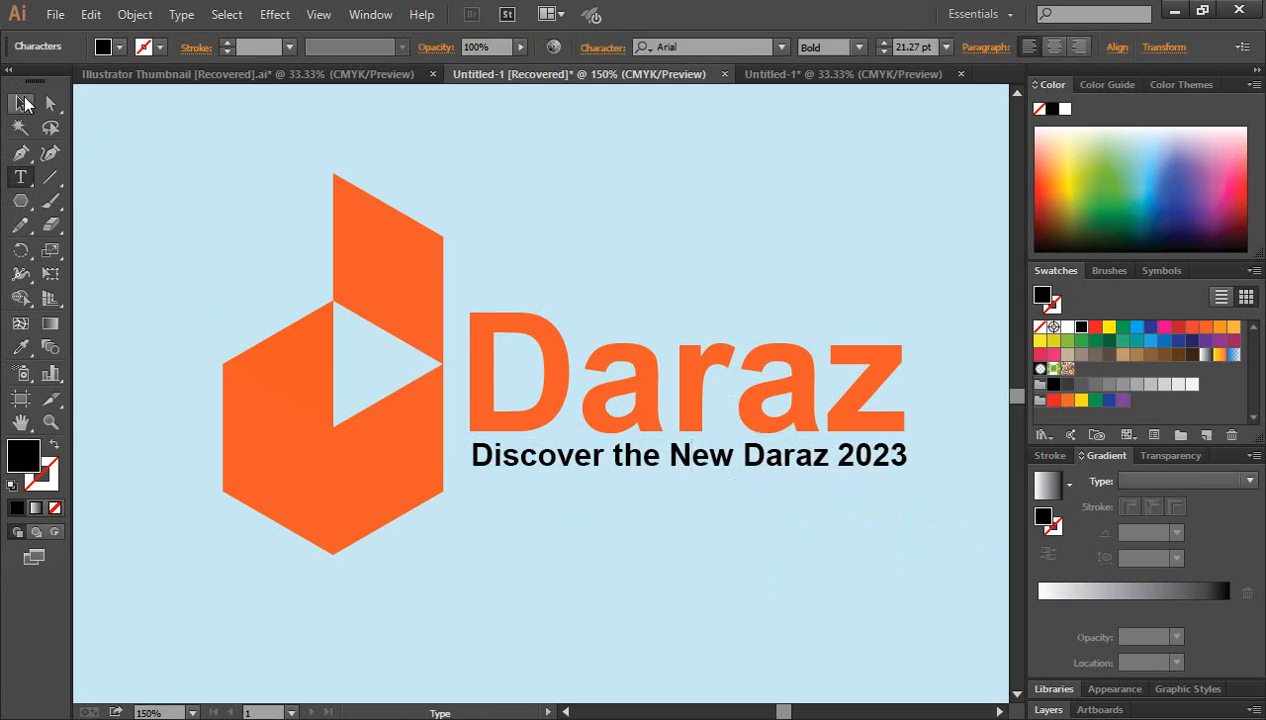
pyautogui.click(893, 611)
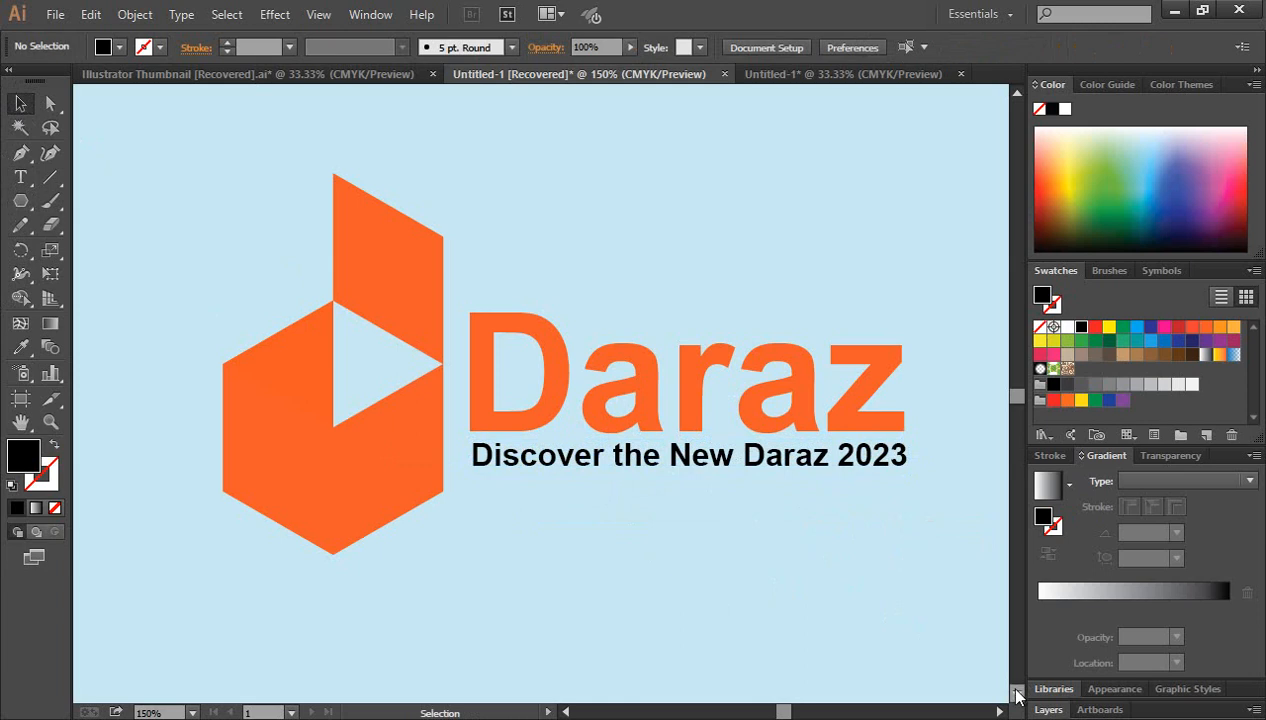
pyautogui.scroll(1, 812, 610)
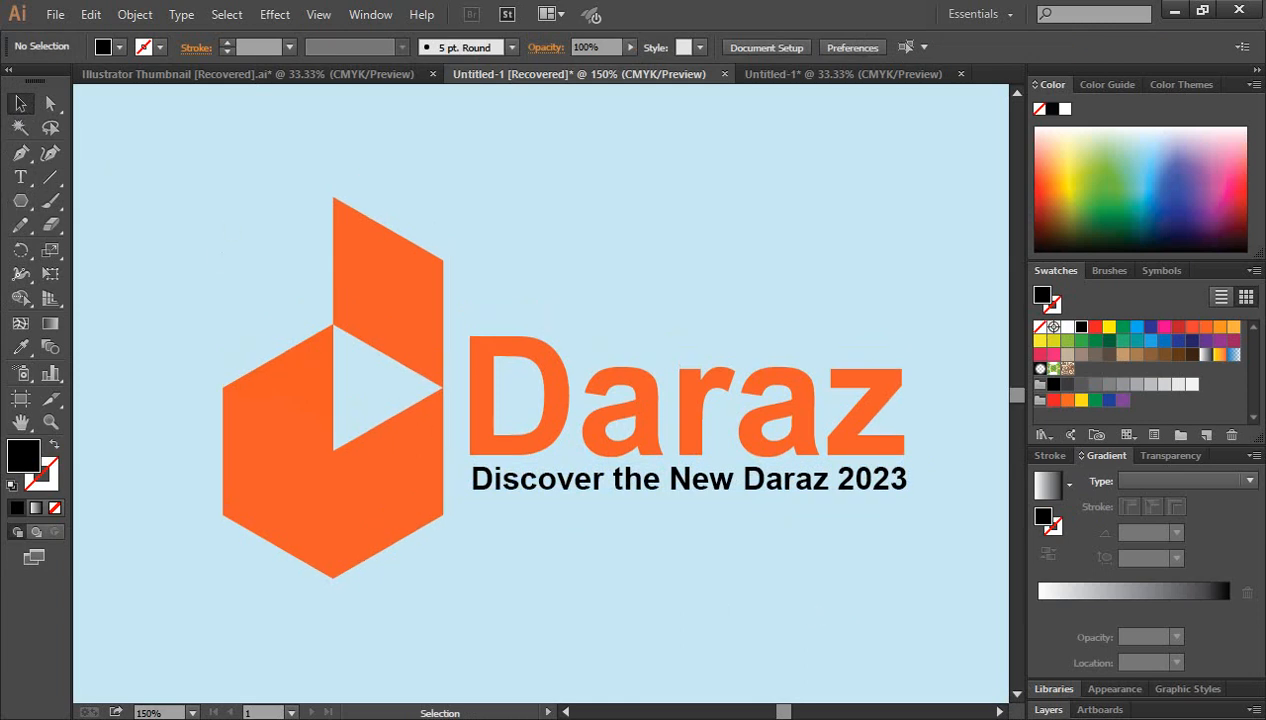
pyautogui.click(998, 711)
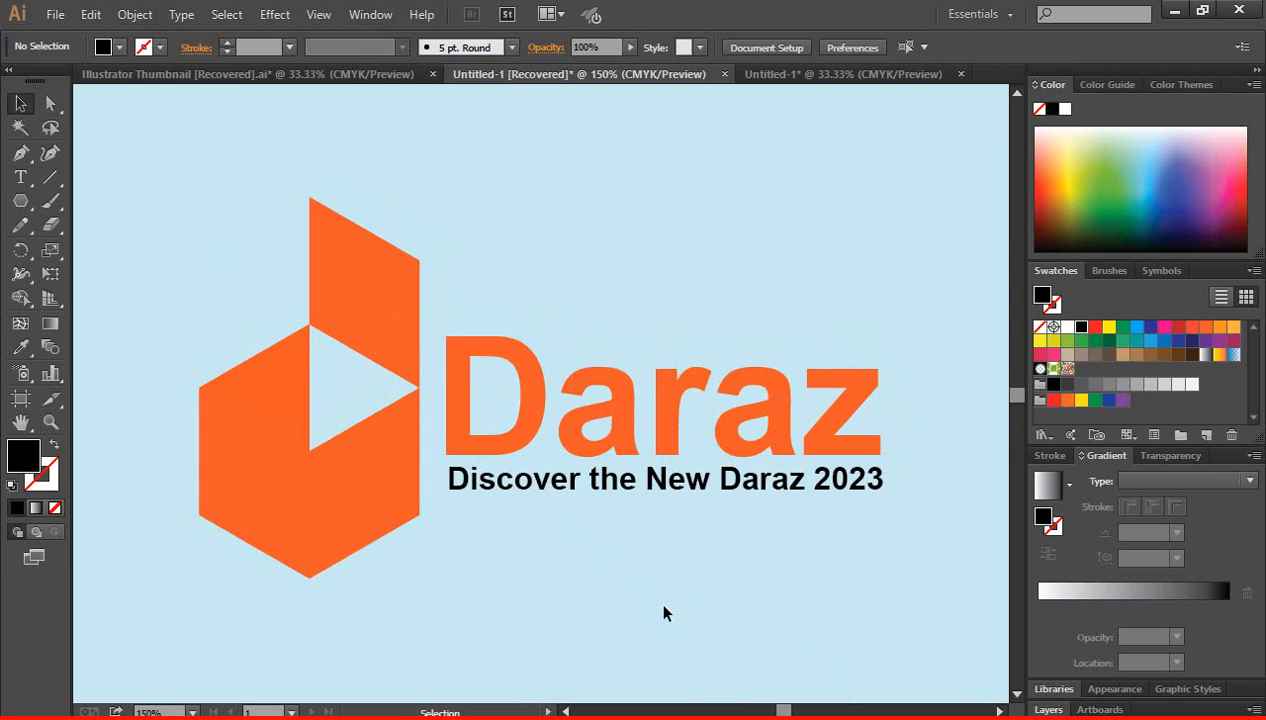
pyautogui.moveTo(261, 332); pyautogui.dragTo(406, 580)
pyautogui.click(710, 616)
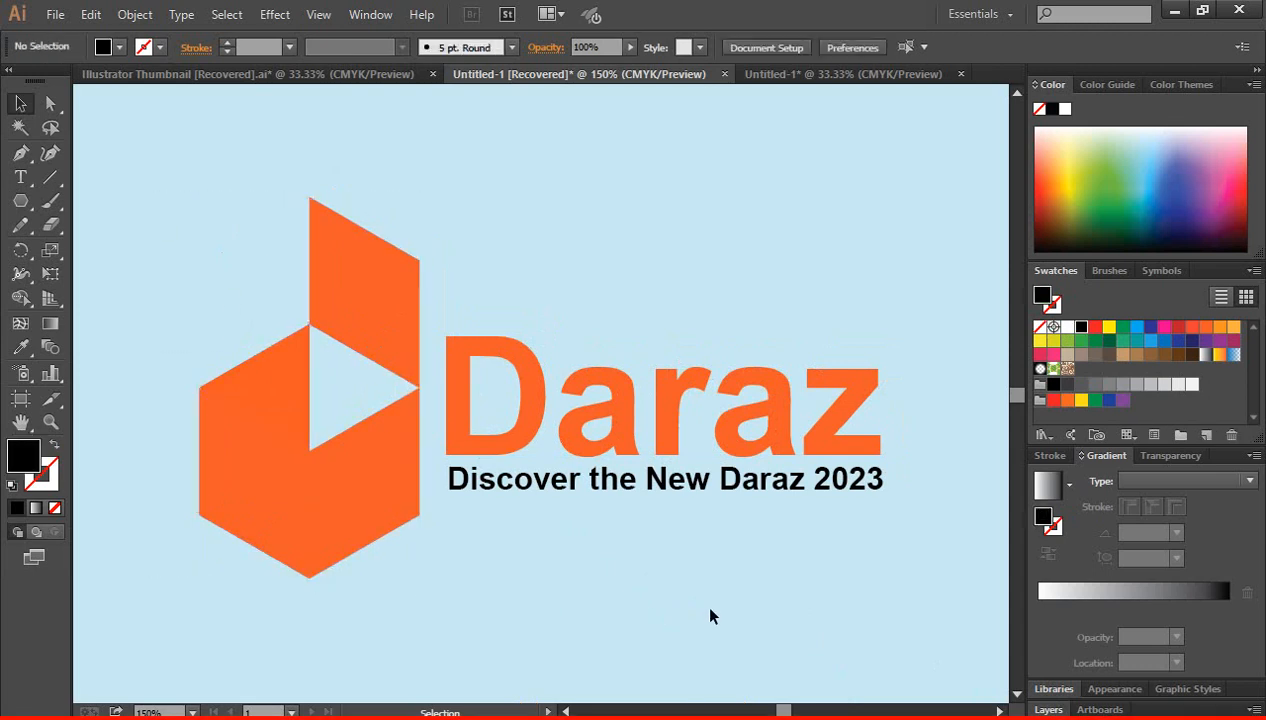